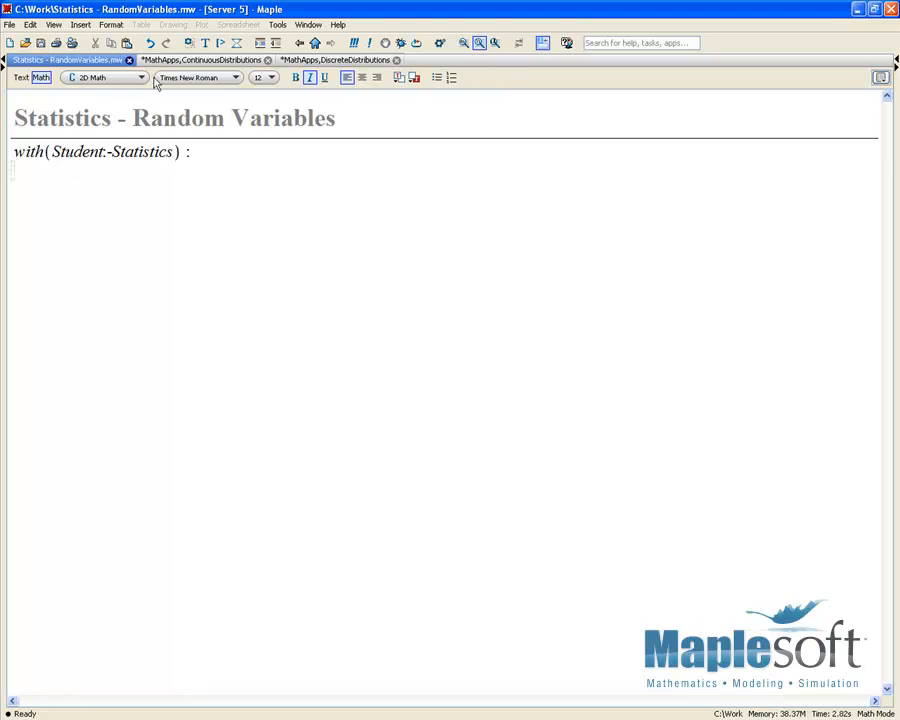
Open the Continuous Distributions math app and display the Normal distribution in its interactive section
left_click(198, 62)
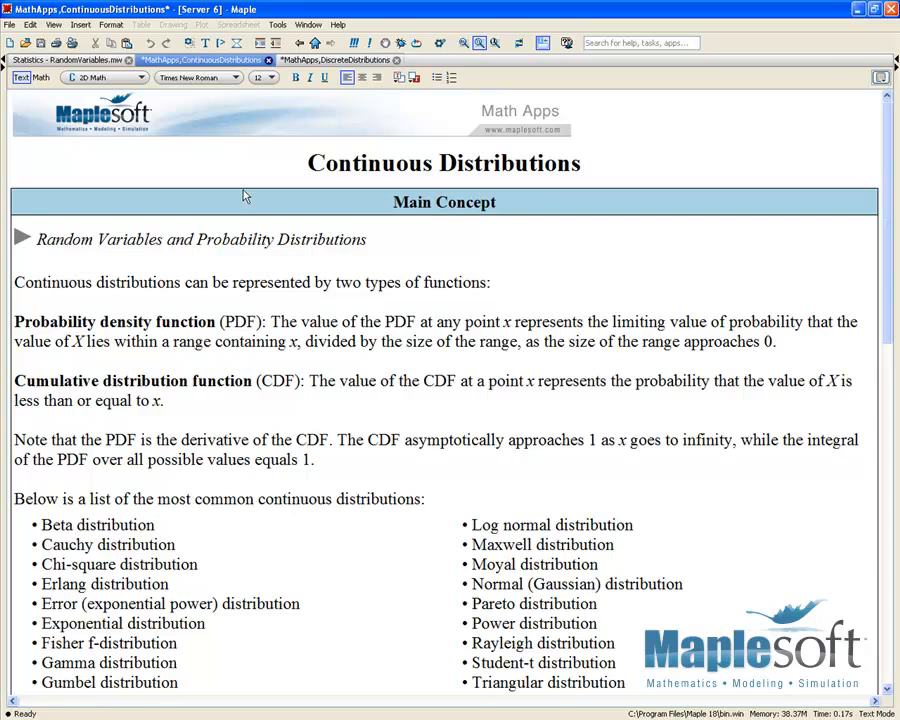
scroll(240, 191, "down", 1)
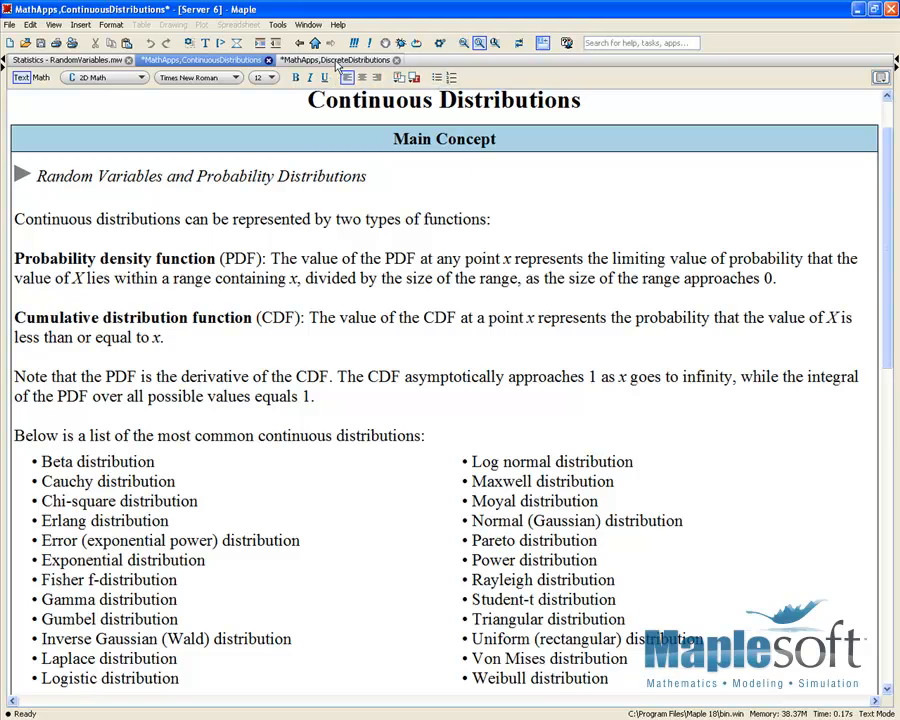
scroll(180, 266, "down", 5)
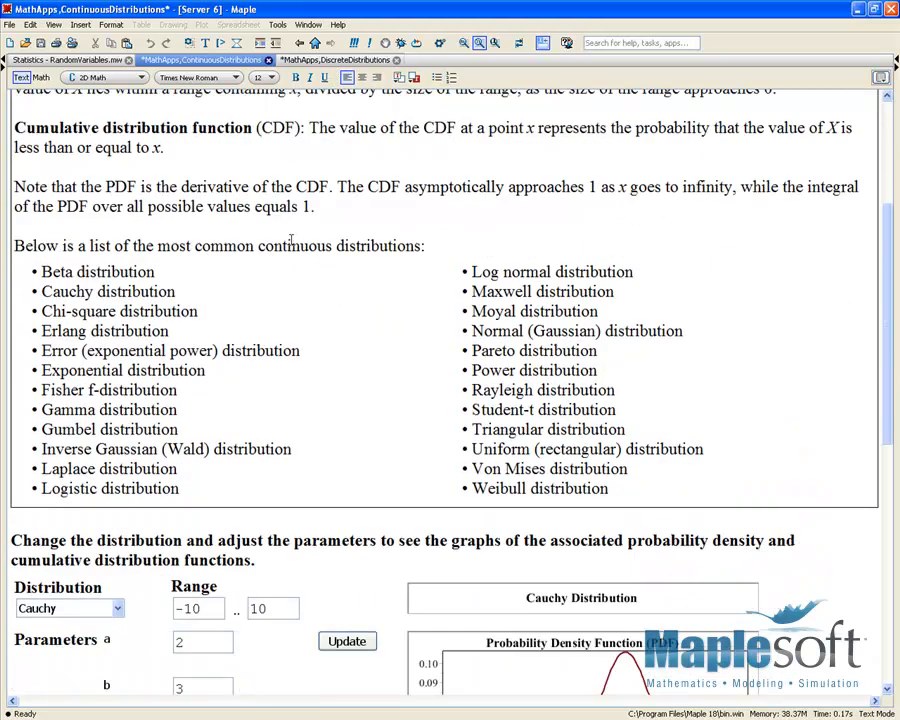
scroll(180, 266, "down", 3)
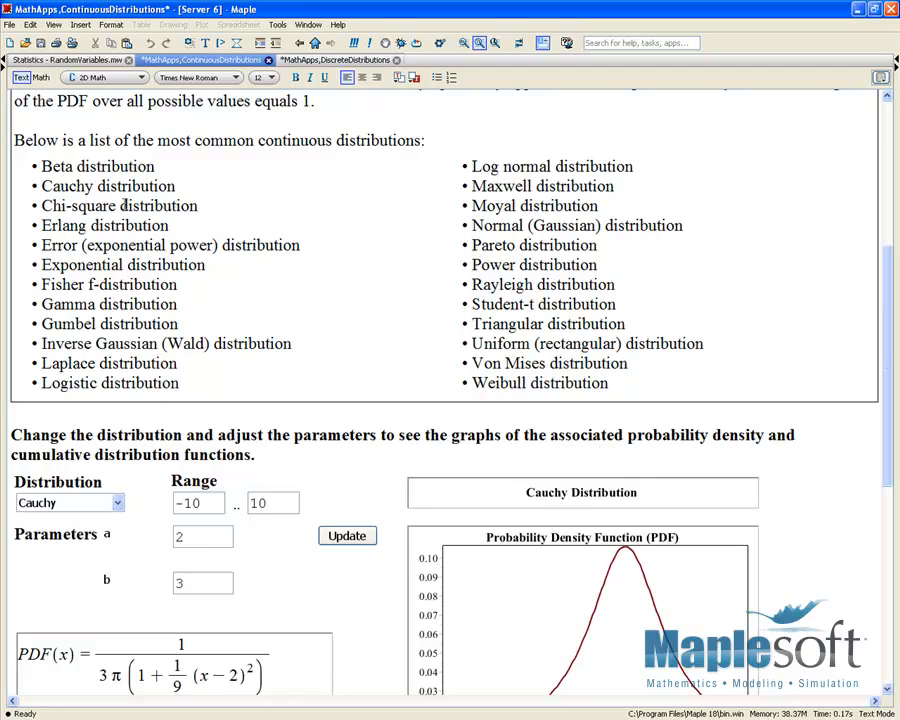
scroll(122, 206, "down", 8)
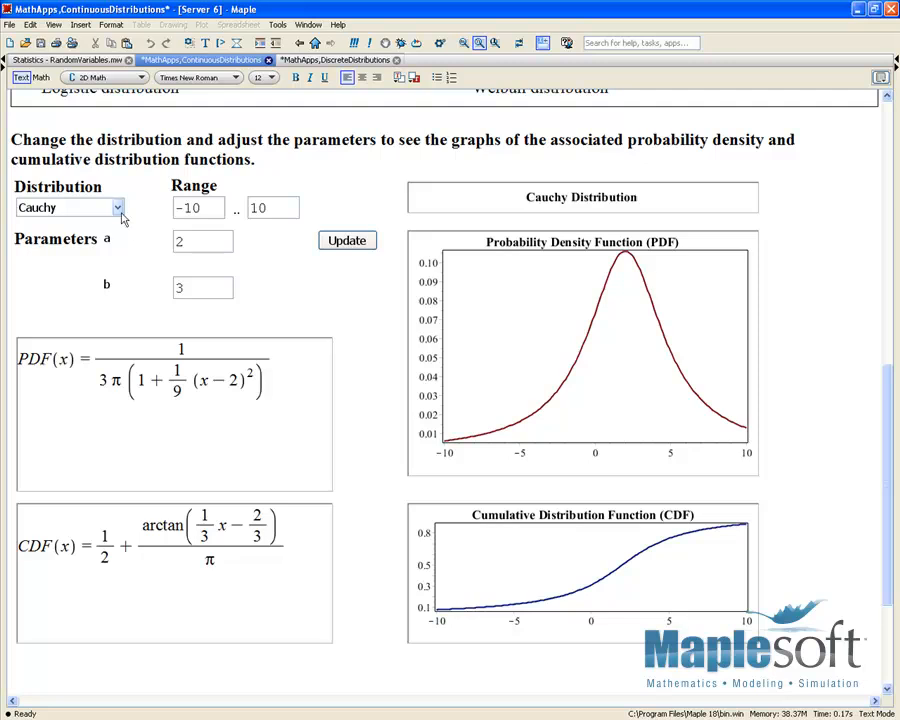
left_click(118, 209)
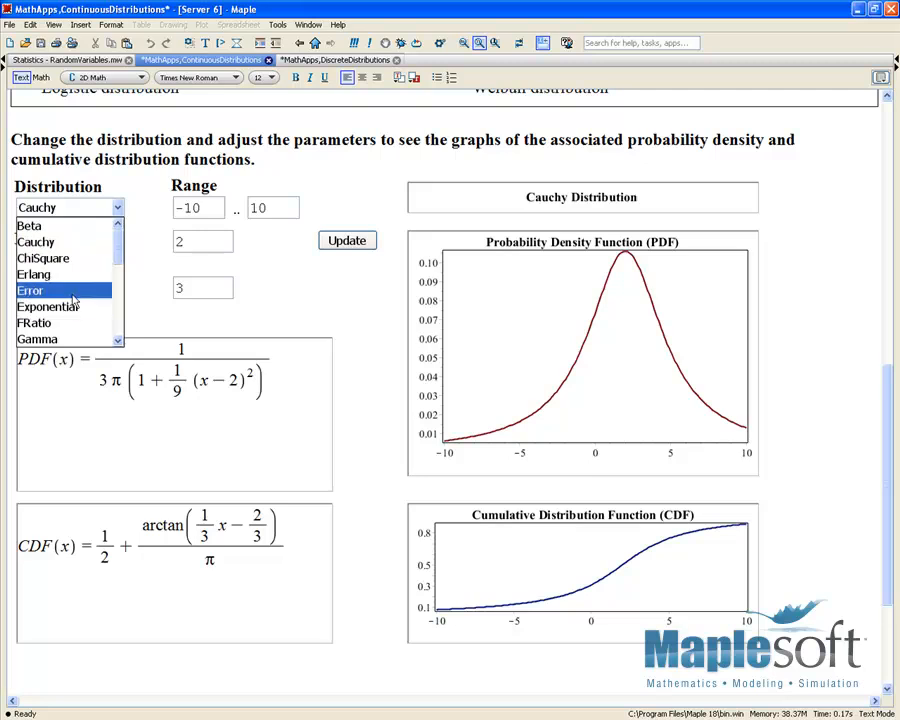
scroll(73, 300, "down", 2)
scroll(75, 292, "down", 2)
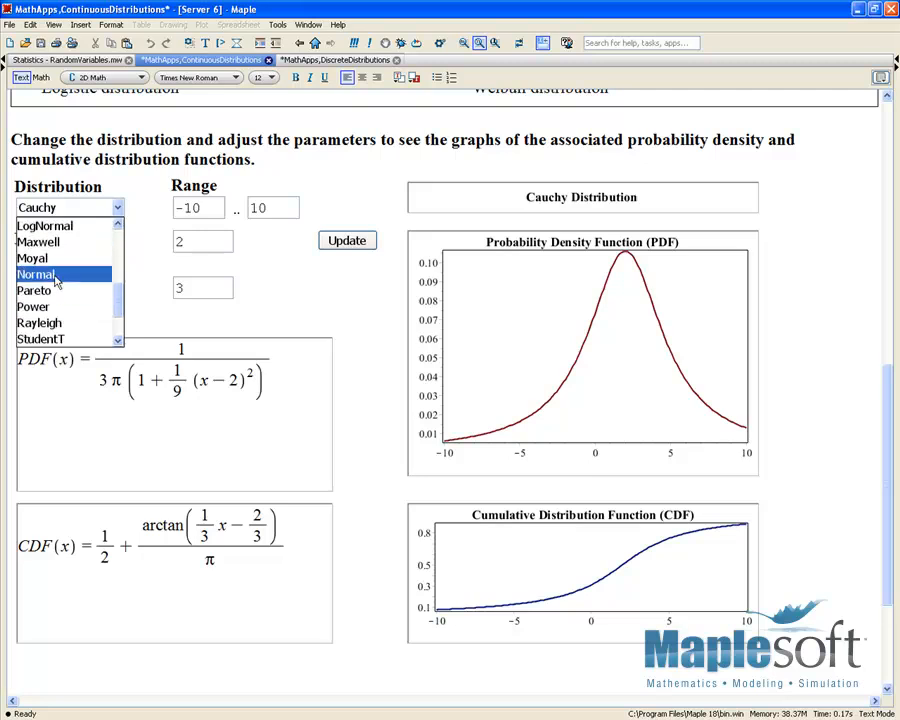
left_click(54, 274)
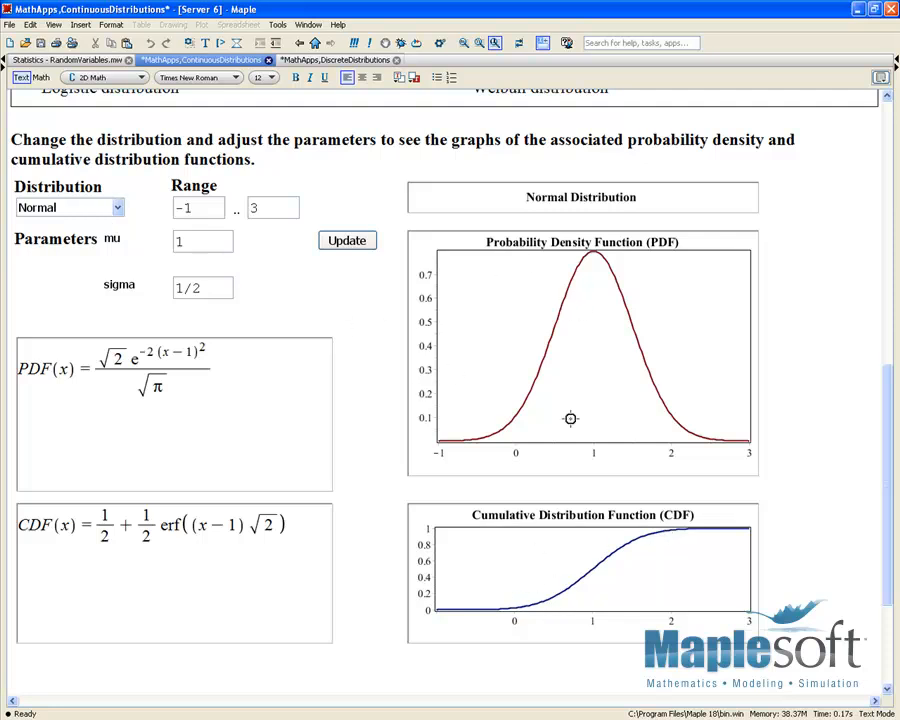
Display the StudentT distribution and, after it, the Power distribution in the Continuous Distributions app
left_click(117, 208)
scroll(95, 290, "down", 1)
scroll(97, 299, "down", 1)
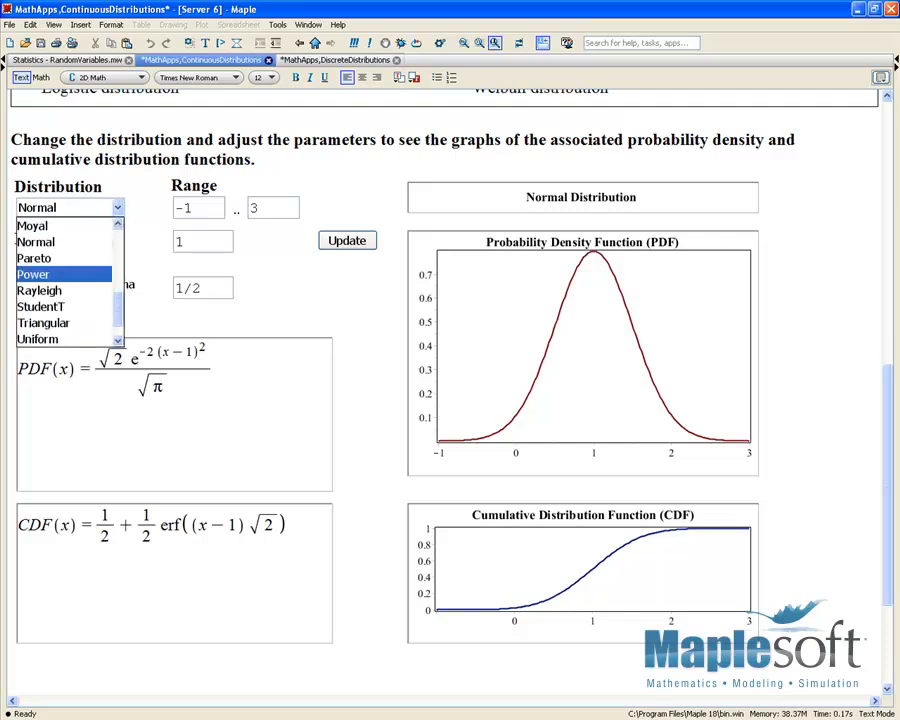
left_click(35, 307)
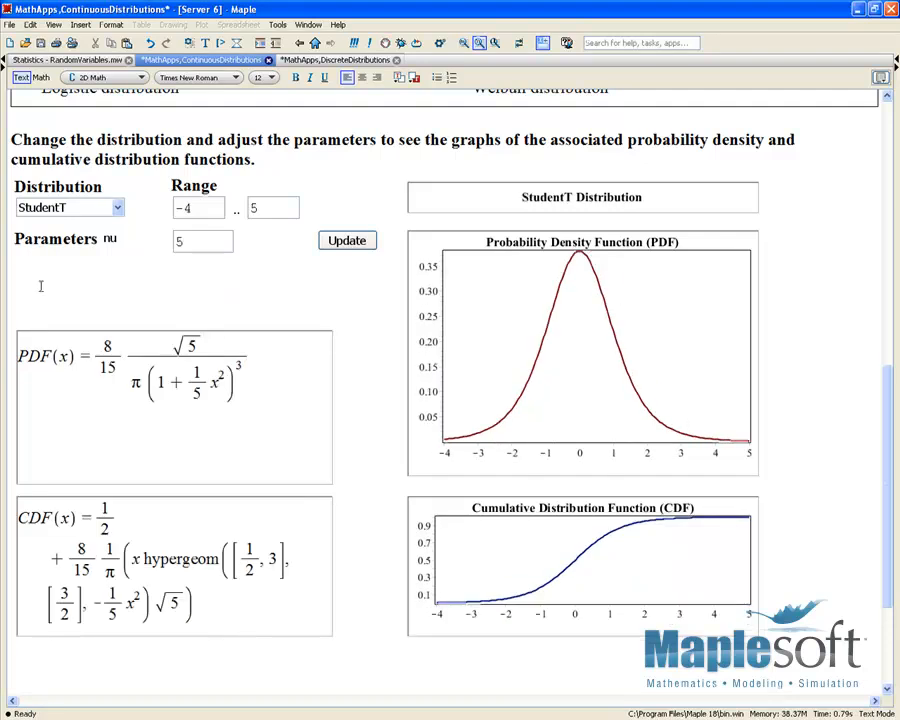
left_click(117, 207)
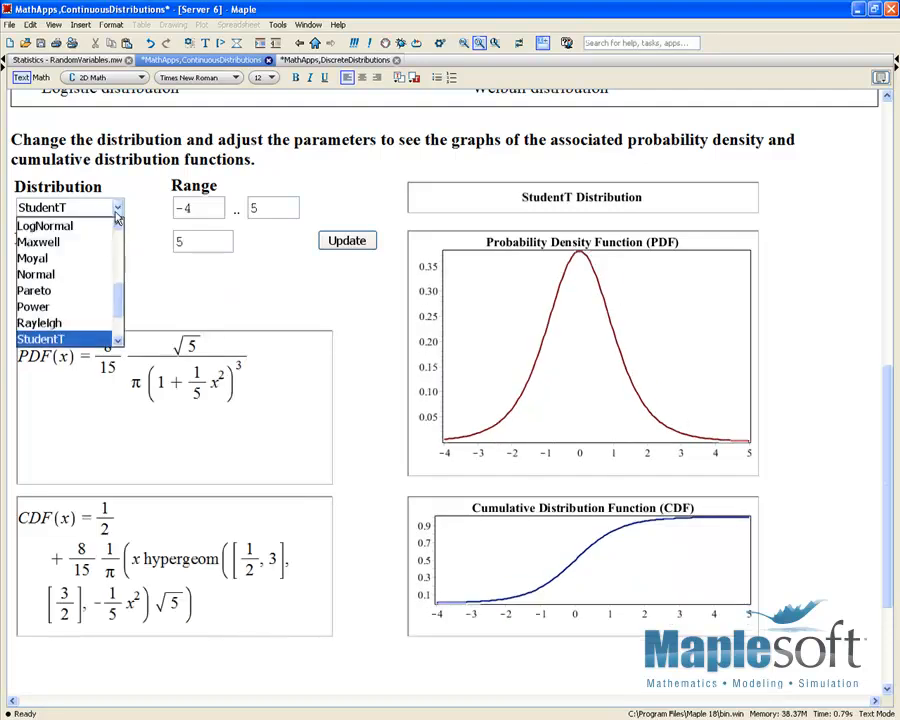
left_click(60, 306)
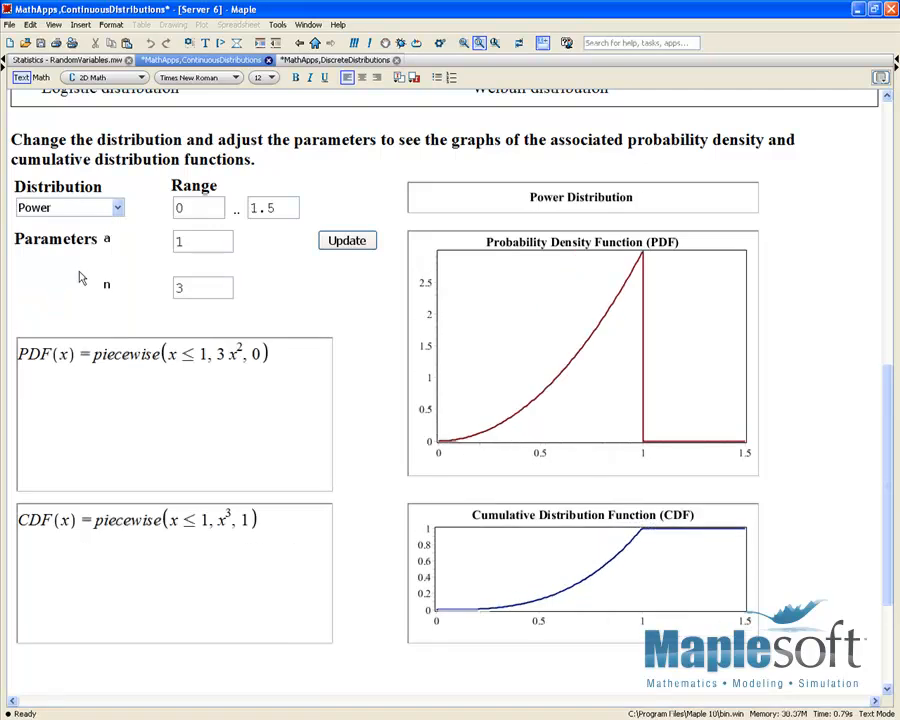
left_click(117, 207)
left_click_drag(120, 290, 120, 241)
left_click(129, 233)
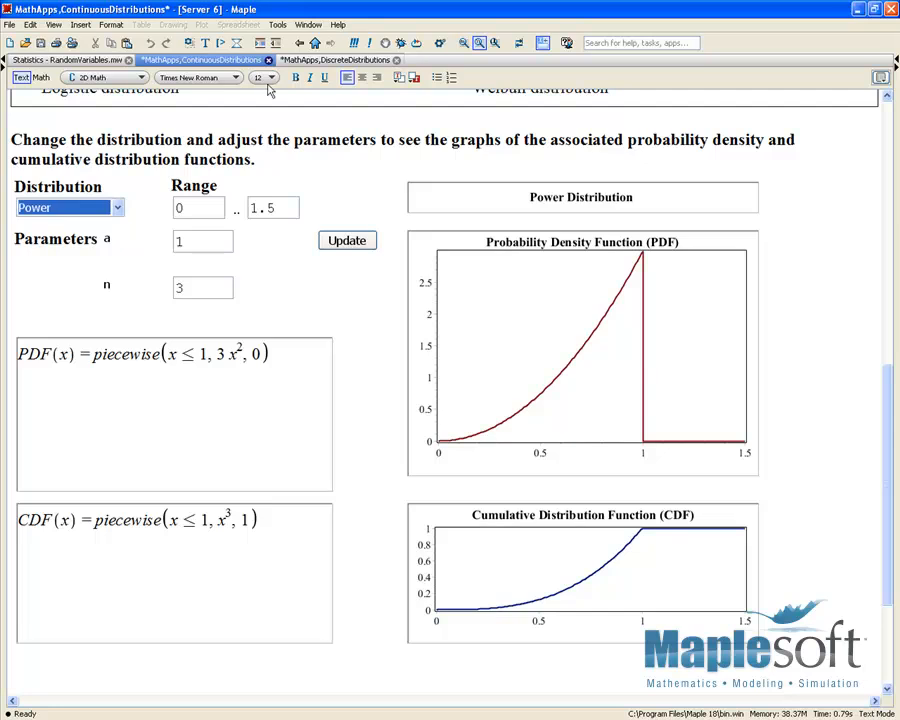
Open the Discrete Distributions math app and display the Hypergeometric distribution
left_click(322, 60)
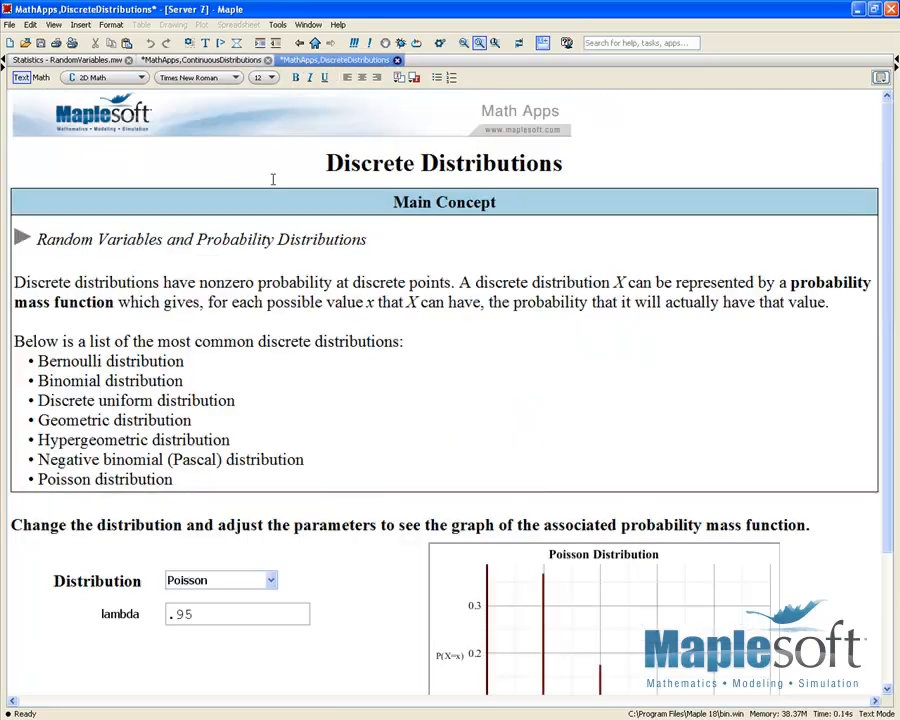
scroll(252, 324, "down", 3)
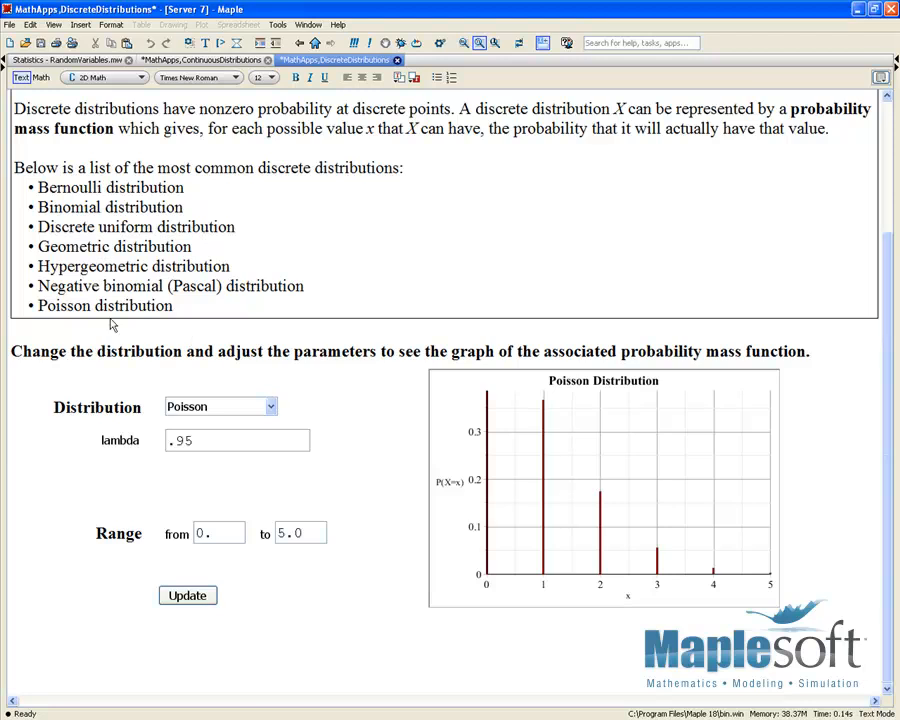
left_click(270, 407)
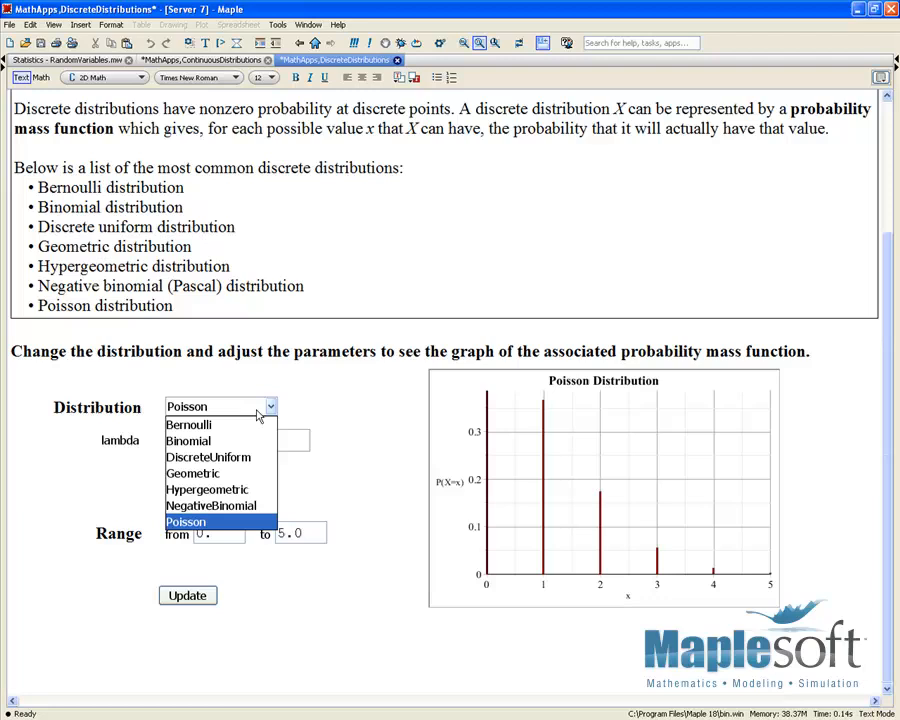
left_click(230, 489)
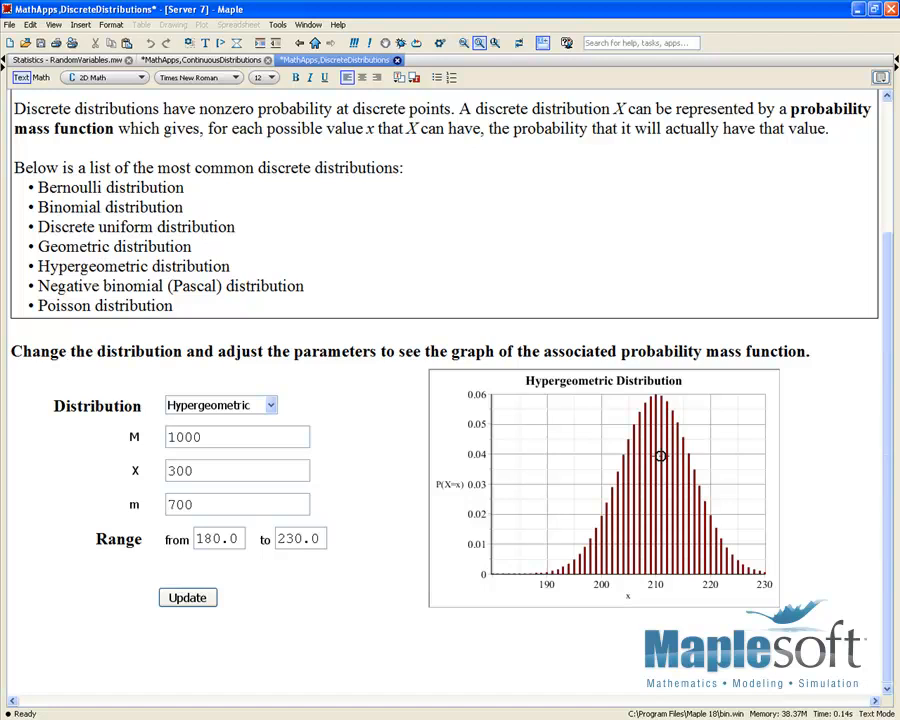
Try the Hypergeometric plot with parameter M set to 10000, and return M to 1000, updating the plot each time
left_click(215, 437)
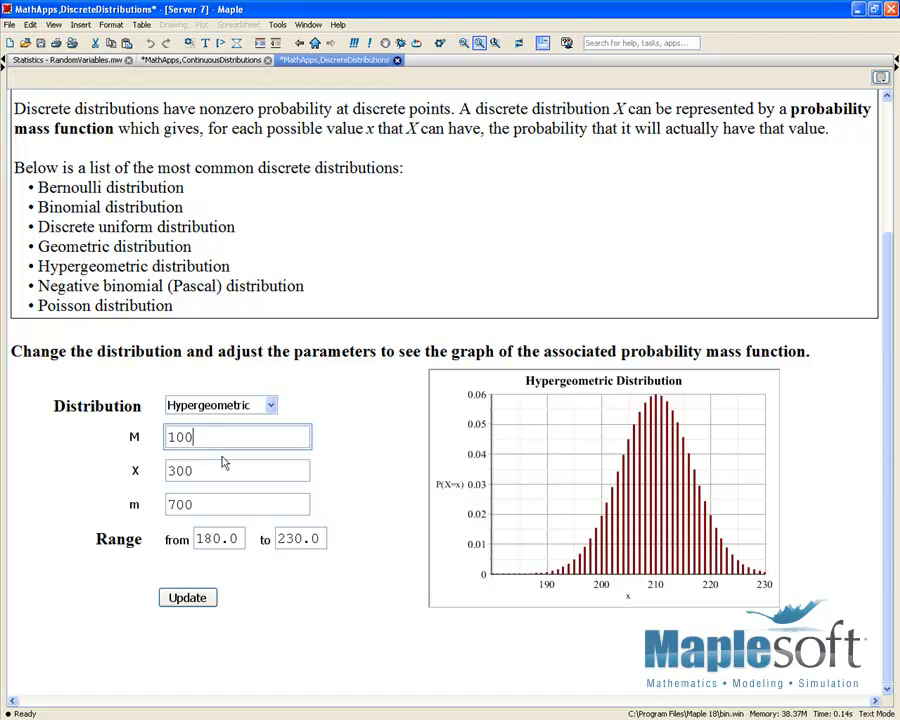
type("00")
left_click(198, 596)
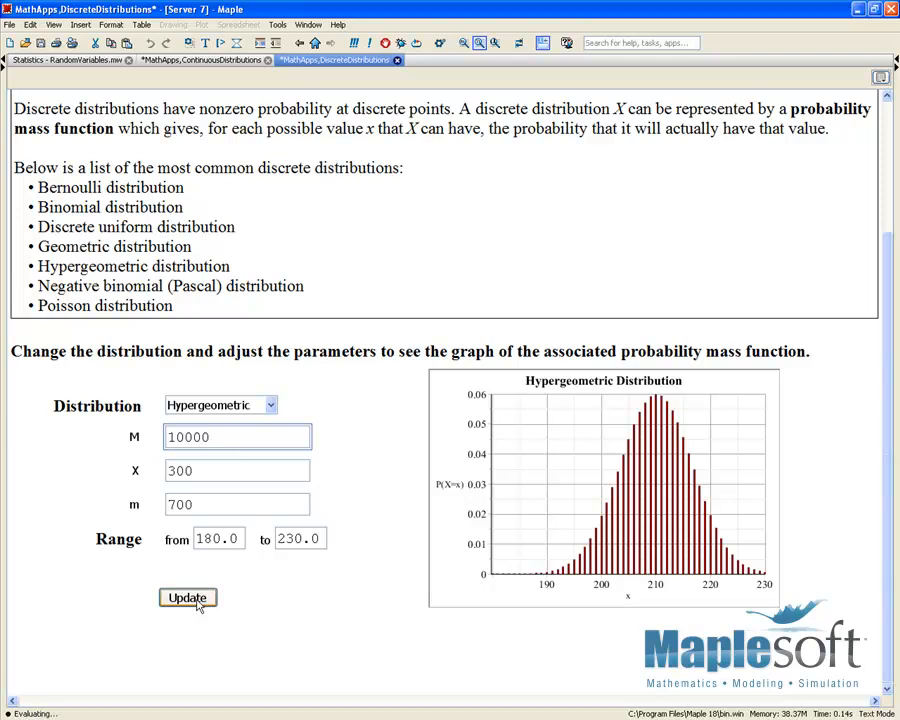
left_click(231, 437)
key("BackSpace")
left_click(192, 594)
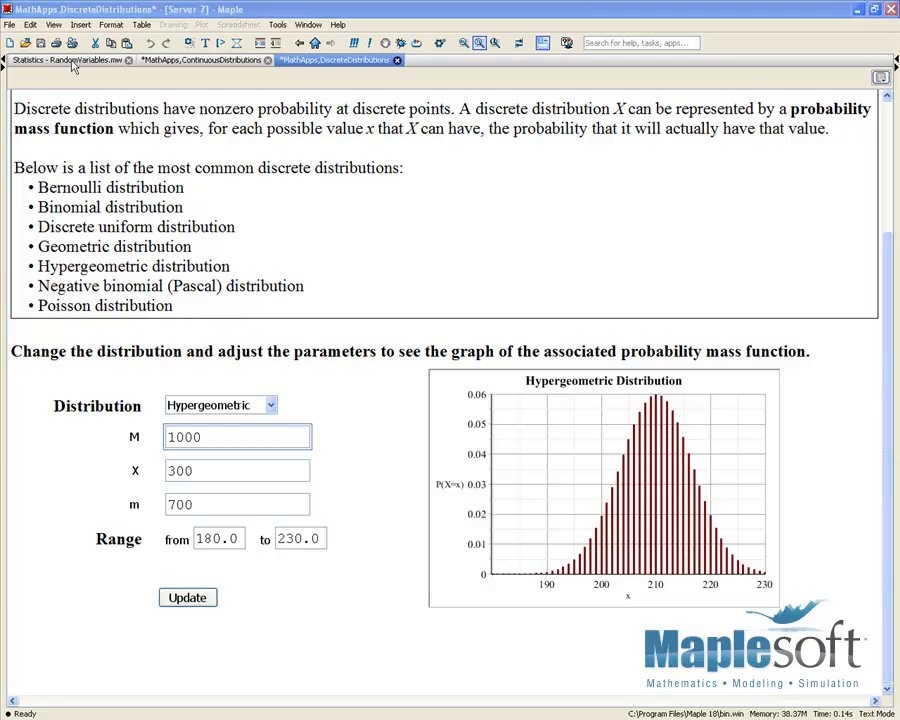
Go back to the Continuous Distributions app and review its list of common distributions
left_click(190, 60)
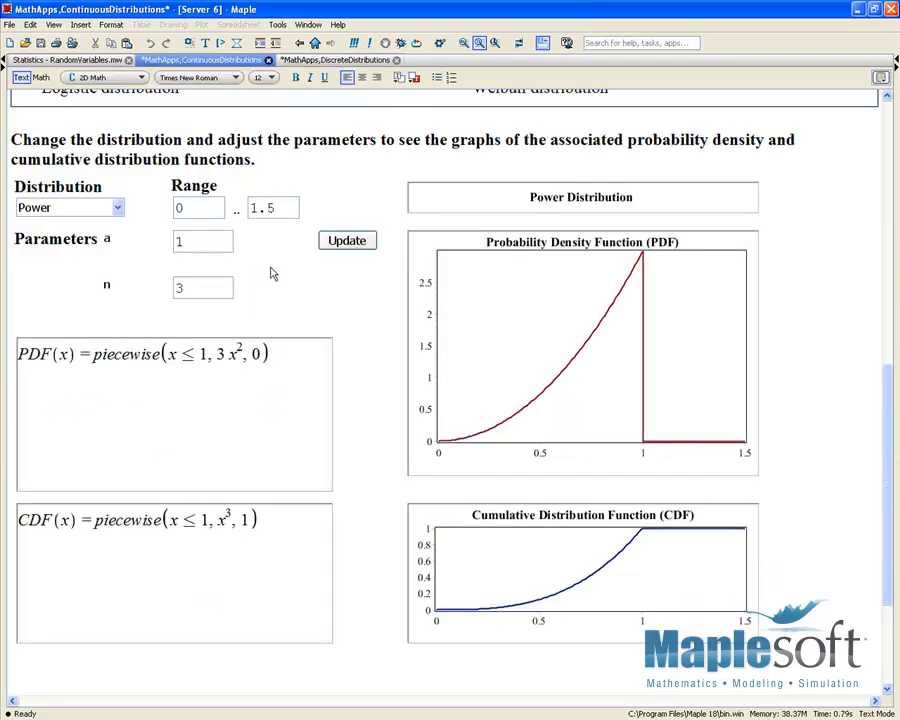
scroll(470, 225, "up", 1)
scroll(468, 240, "up", 5)
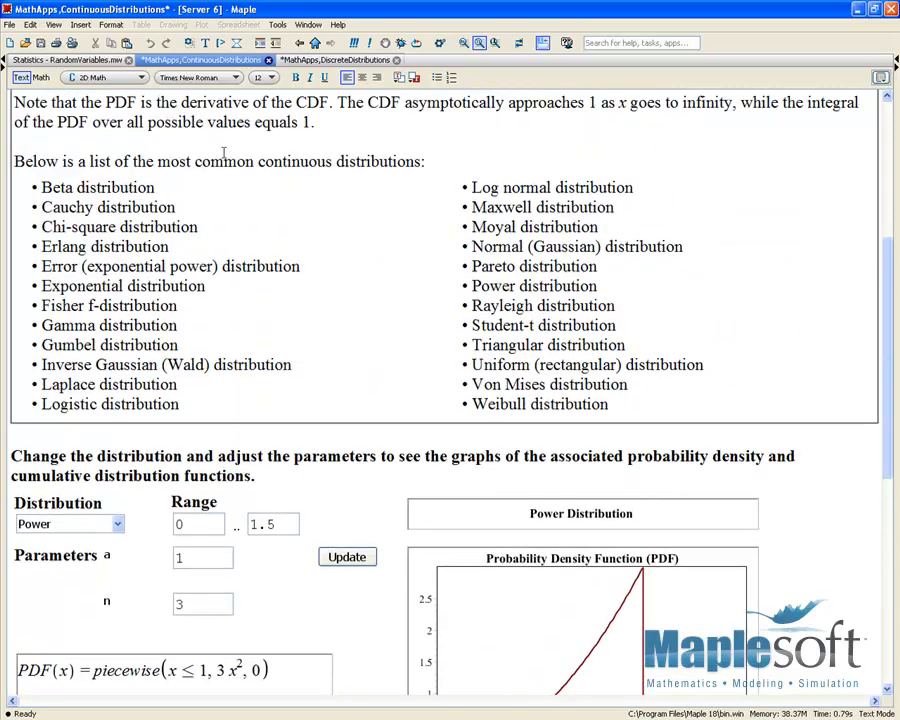
In the Statistics - RandomVariables worksheet, load the full Statistics package below the existing command with "with(Statistics):"
left_click(62, 59)
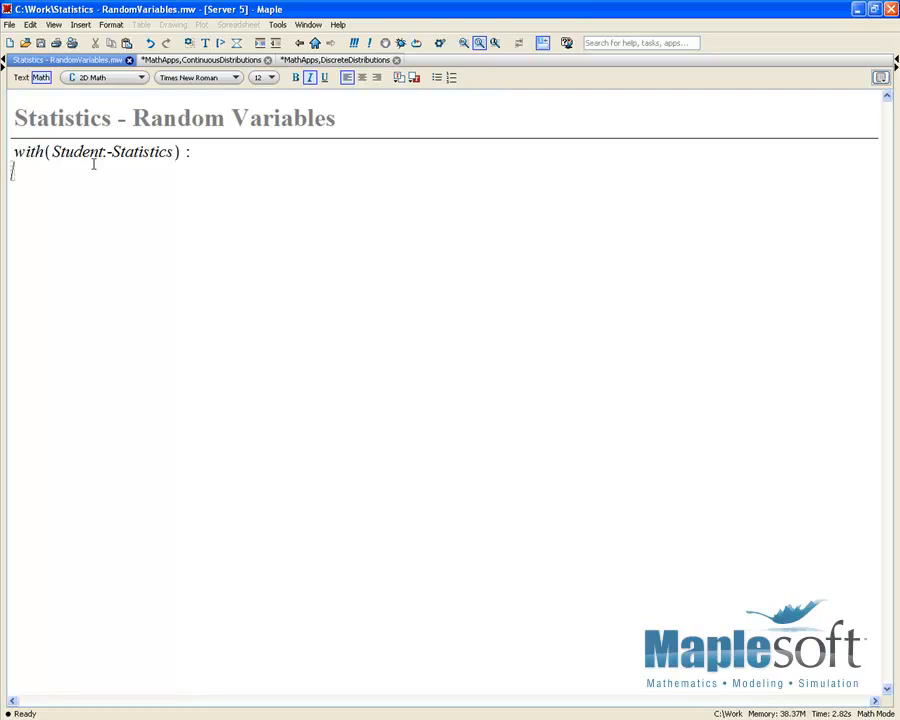
key("Up")
key("Right")
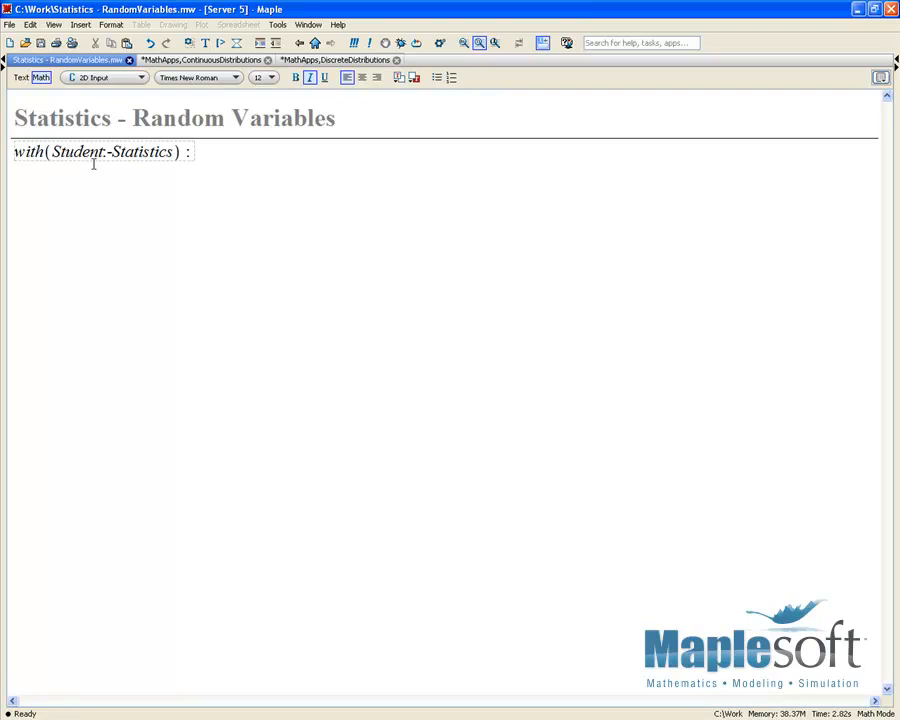
key("Return")
type("with( Statistics ) :")
key("Return")
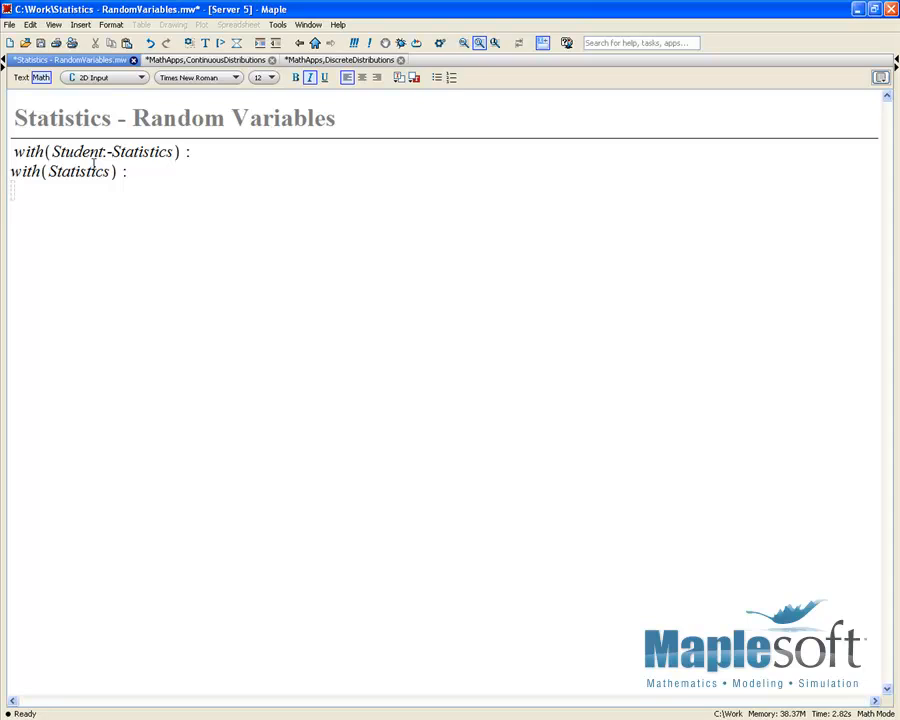
Begin an assignment "X :=" below the package commands and insert a two-row piecewise template after it
key("Return")
type("X :=")
left_click(4, 58)
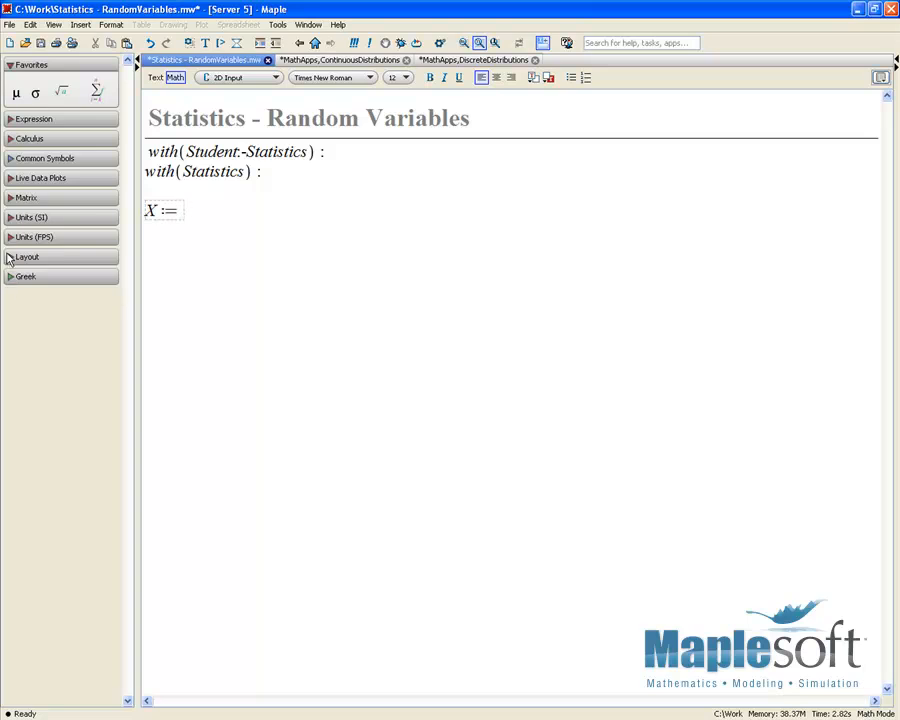
left_click(10, 121)
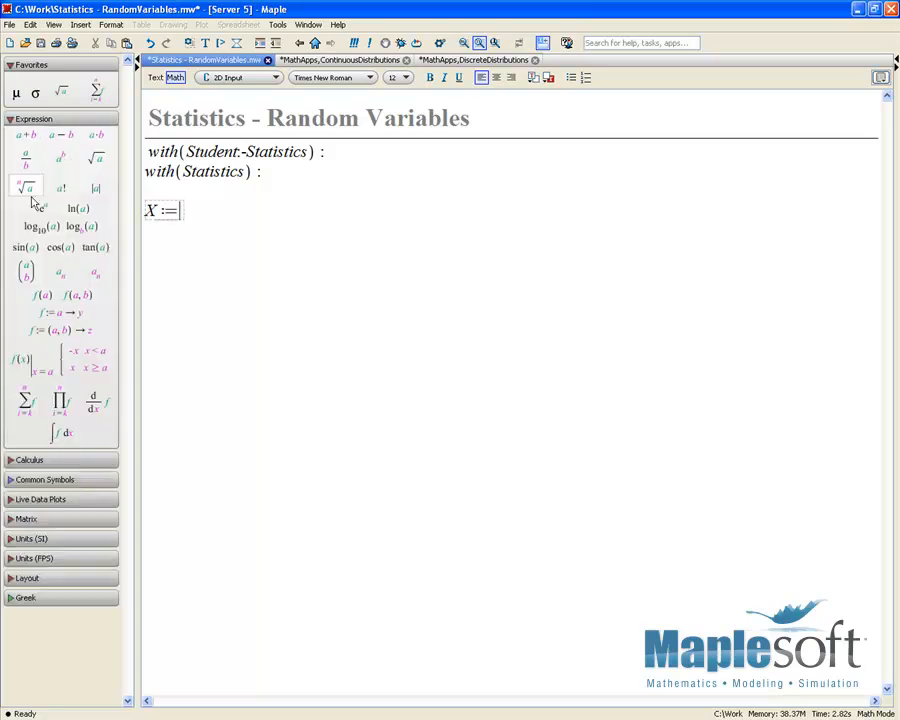
left_click(76, 366)
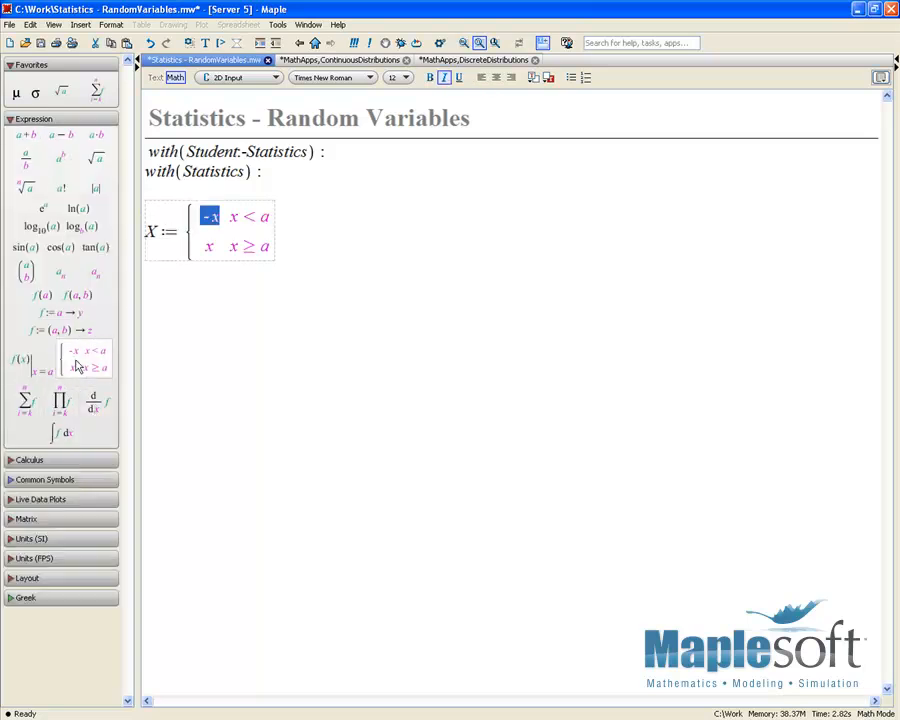
left_click(10, 121)
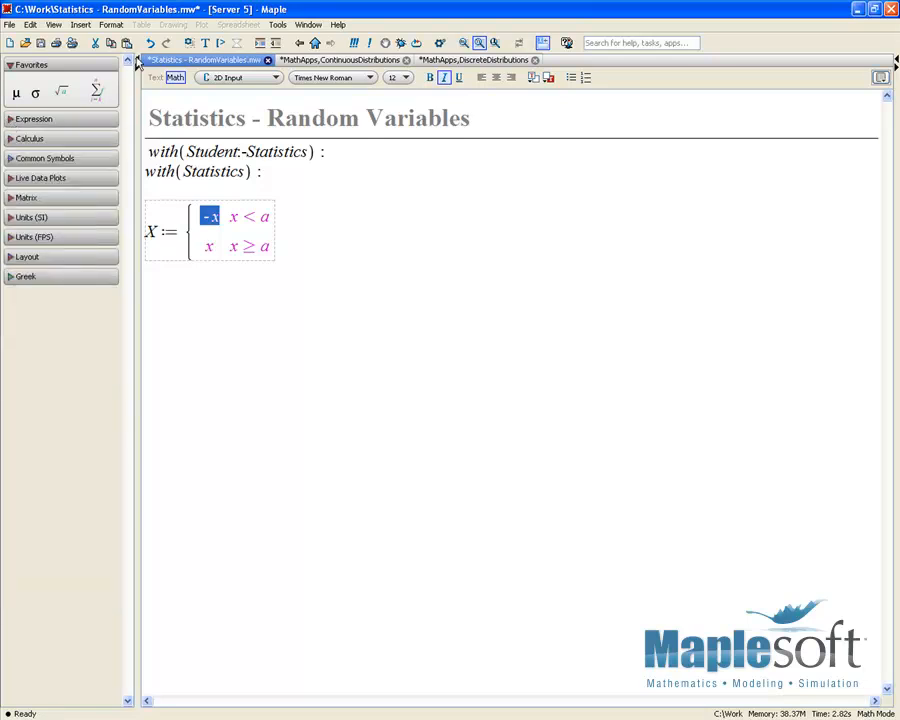
left_click(136, 60)
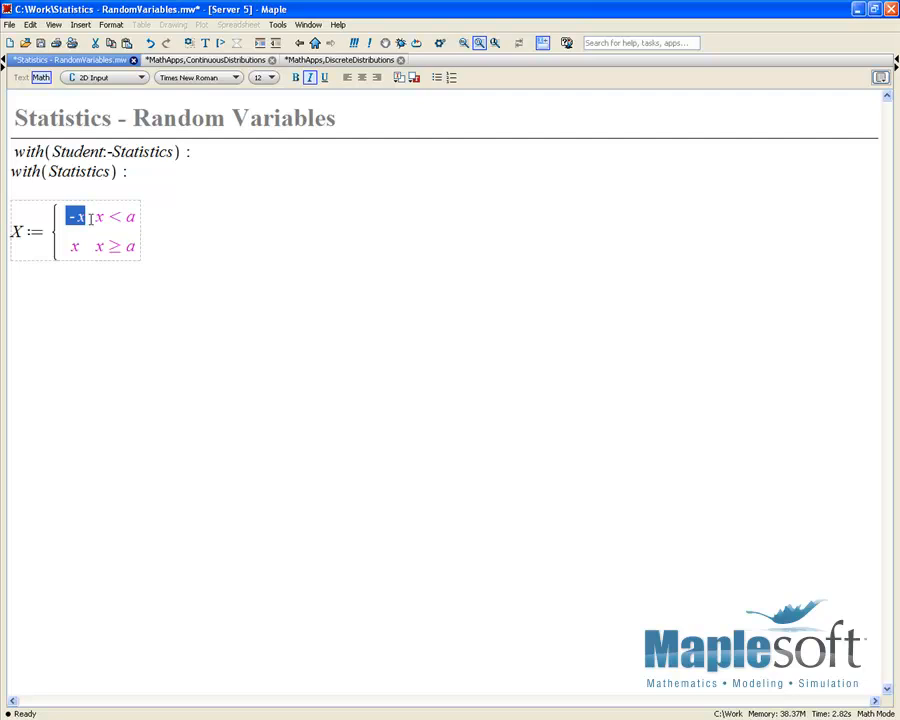
Fill in the piecewise definition of X with 0 for heads and 1 for tails, and move to a new line
type("0")
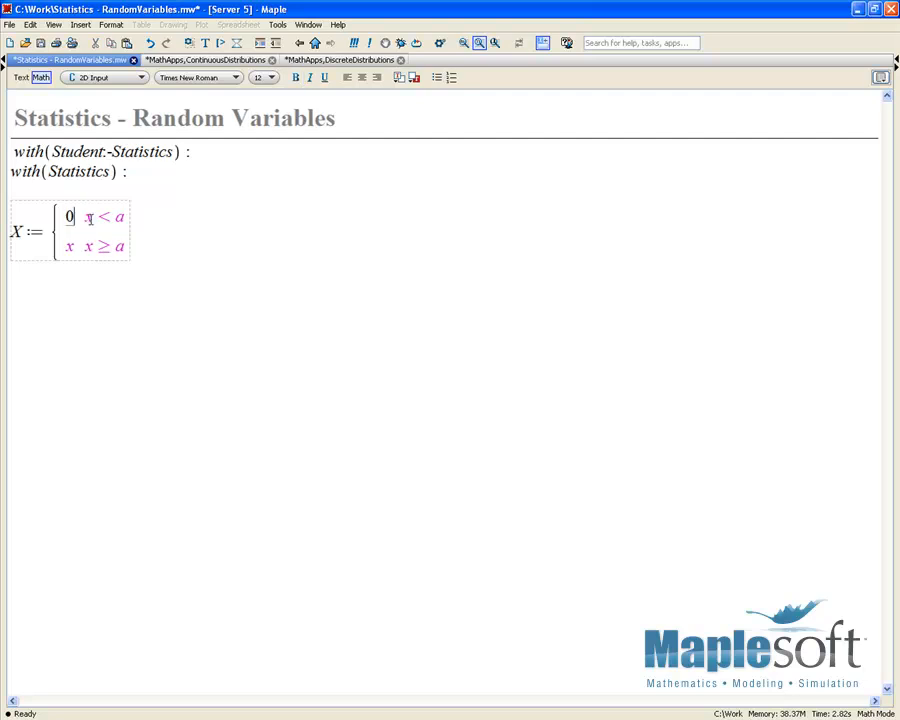
key("Tab")
type("heads")
key("Tab")
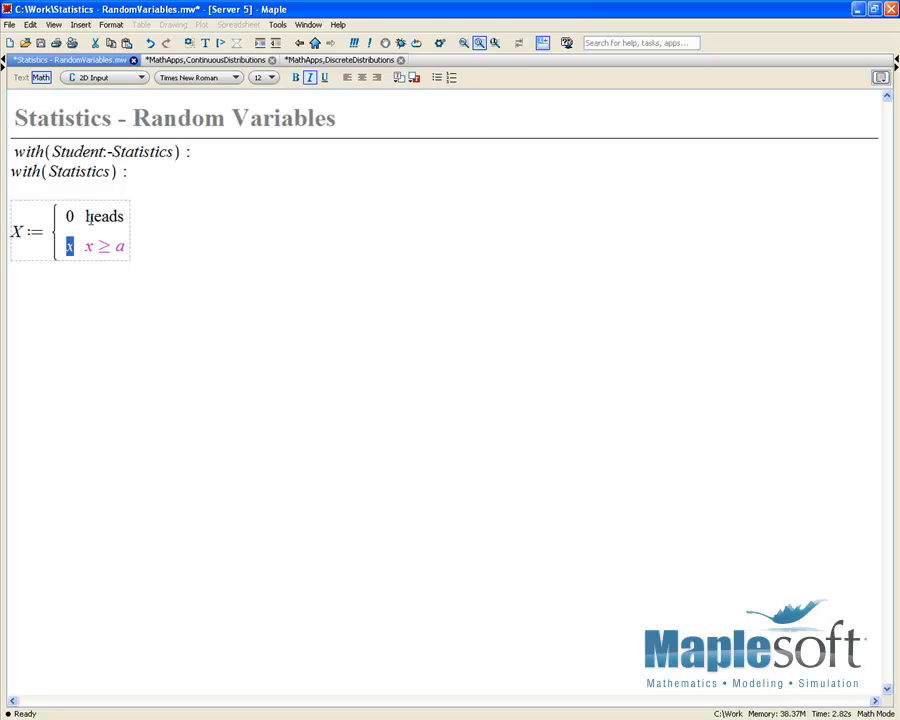
type("1")
key("Tab")
type("tails")
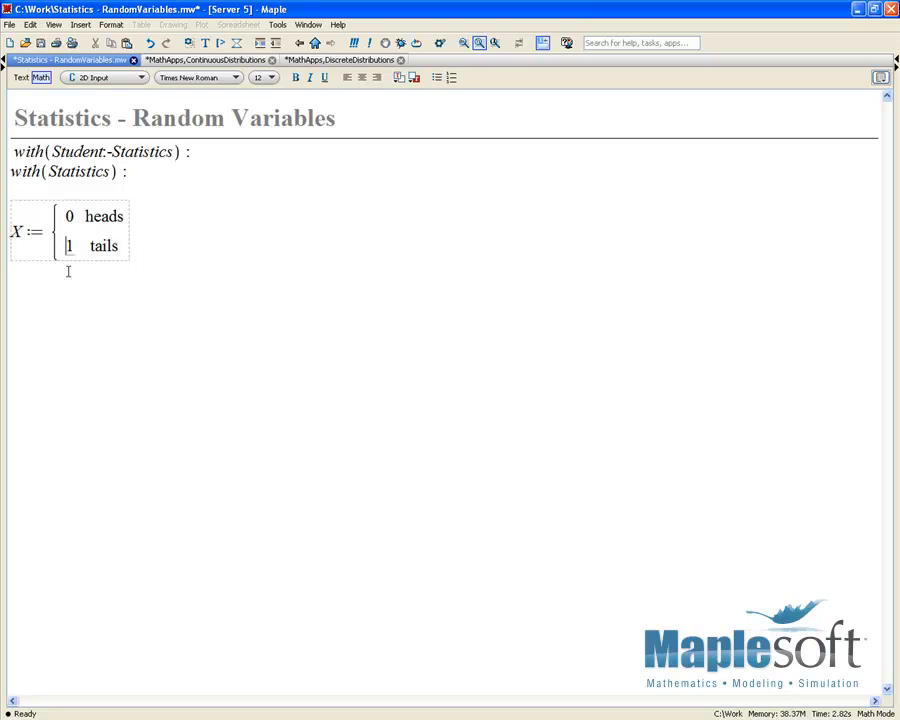
left_click(164, 250)
key("Return")
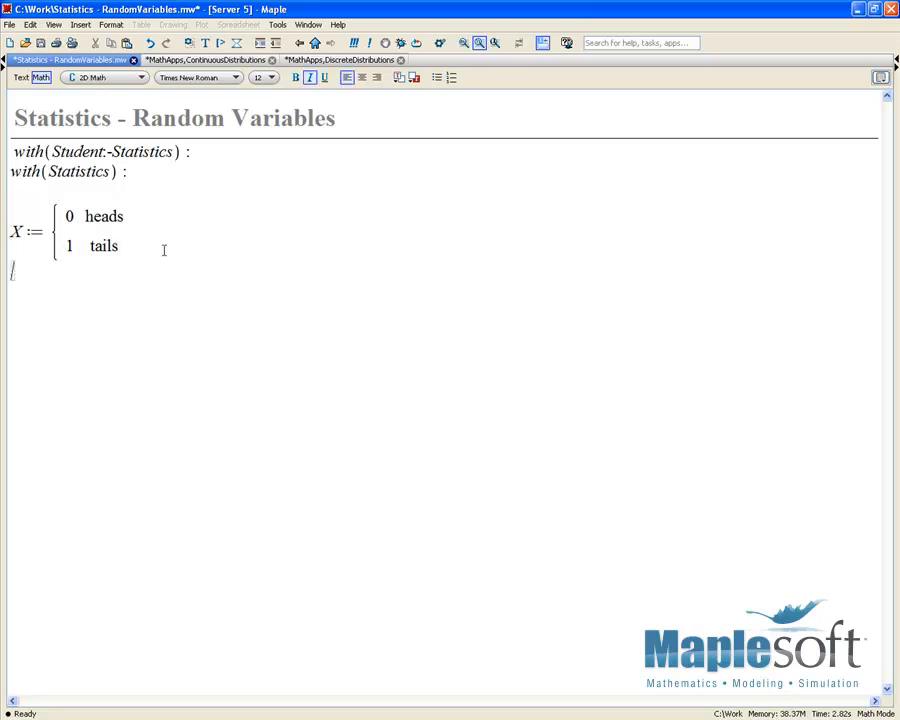
Below the piecewise definition, assign and evaluate X := NormalRandomVariable(0, 1)
key("Return")
type("X := NormalR")
key("Return")
type("(")
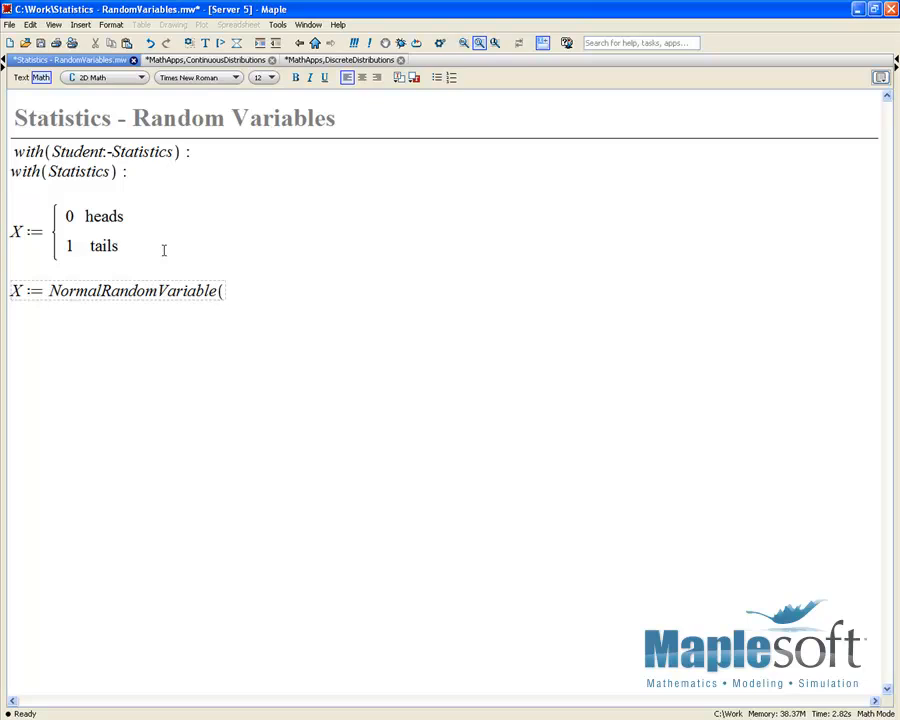
type("0, 1)")
key("Return")
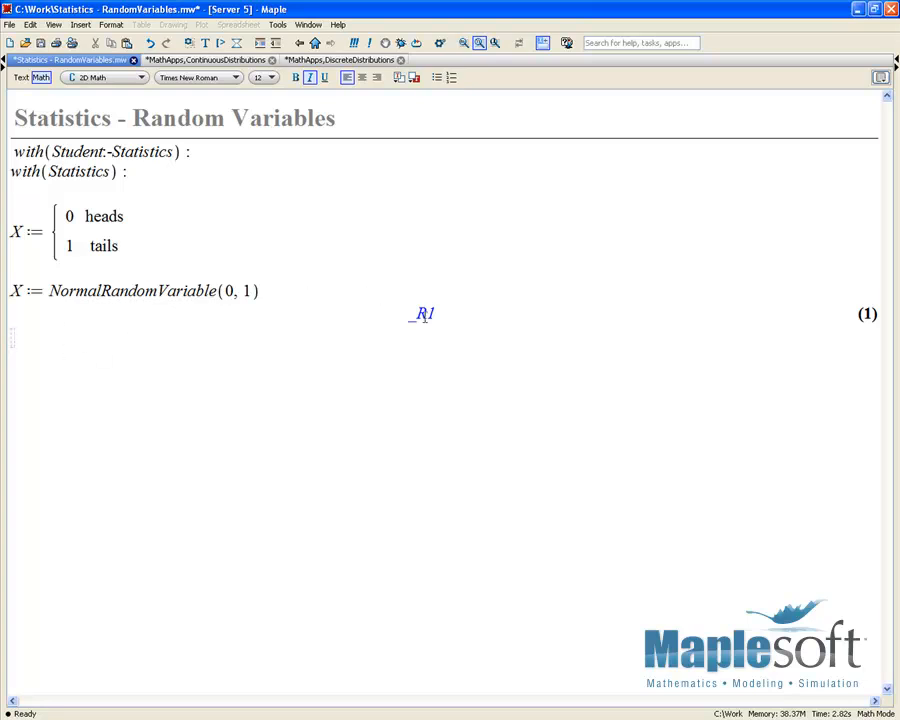
Compute the mean of the normal random variable X as a value with Student Statistics
right_click(421, 313)
mouse_move(487, 444)
mouse_move(487, 470)
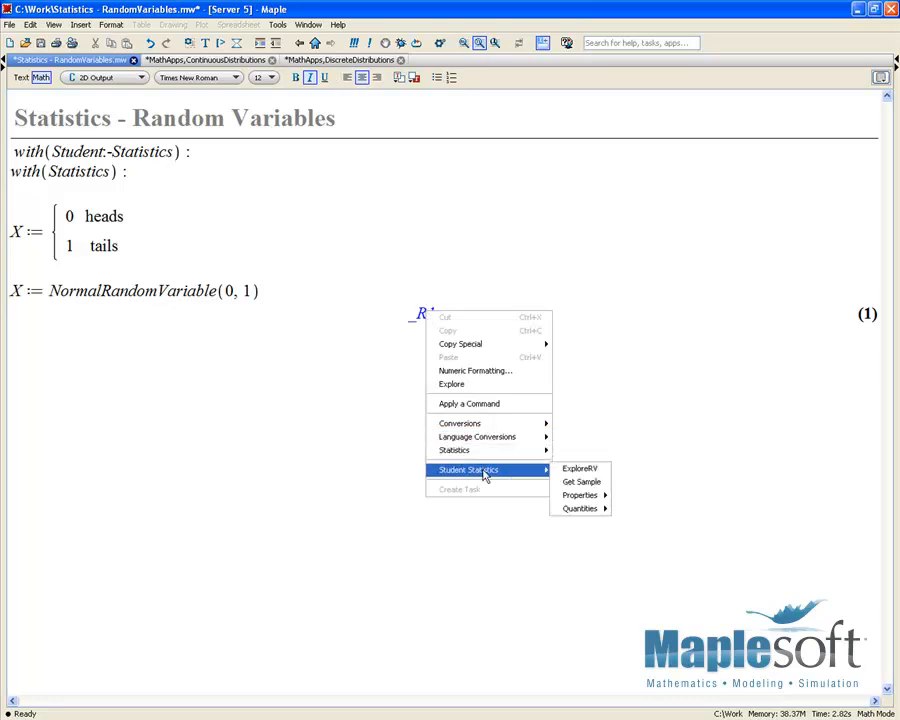
mouse_move(581, 509)
mouse_move(648, 547)
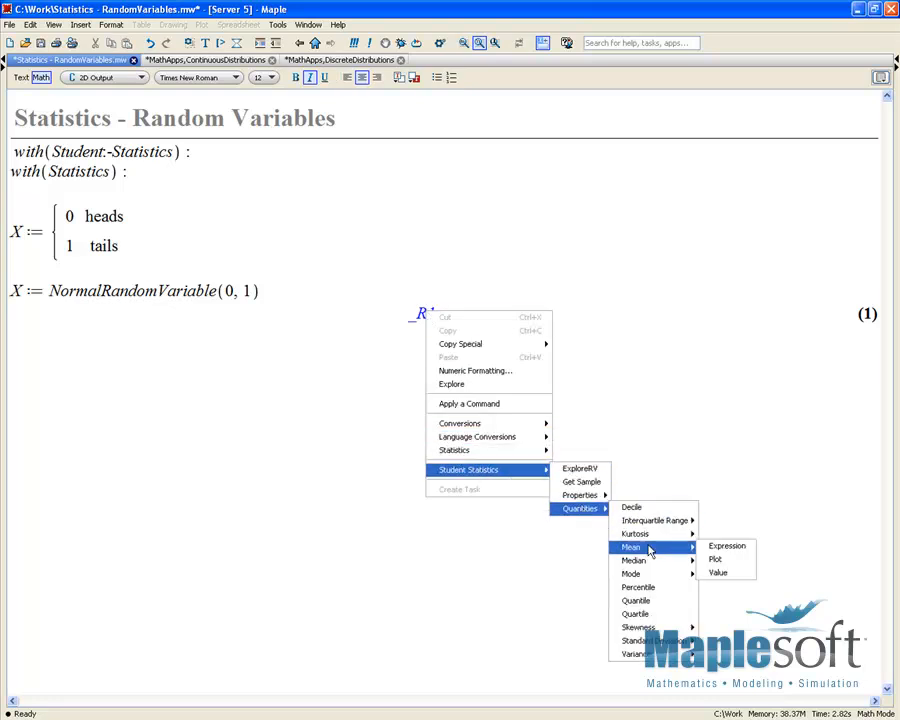
left_click(720, 574)
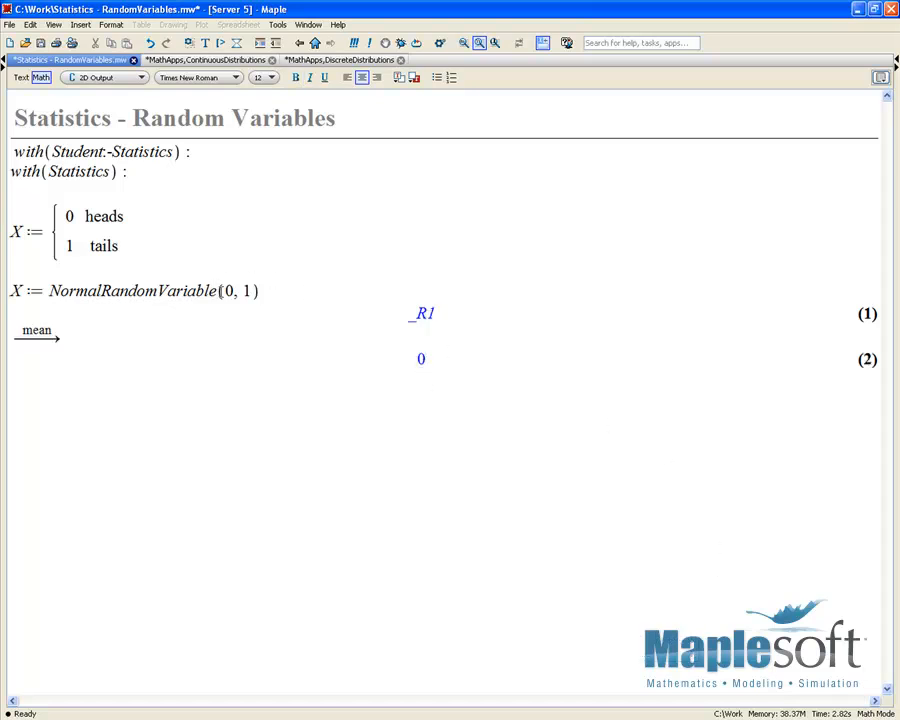
Compute the standard deviation of the normal random variable X as a value with Student Statistics
right_click(423, 314)
mouse_move(540, 473)
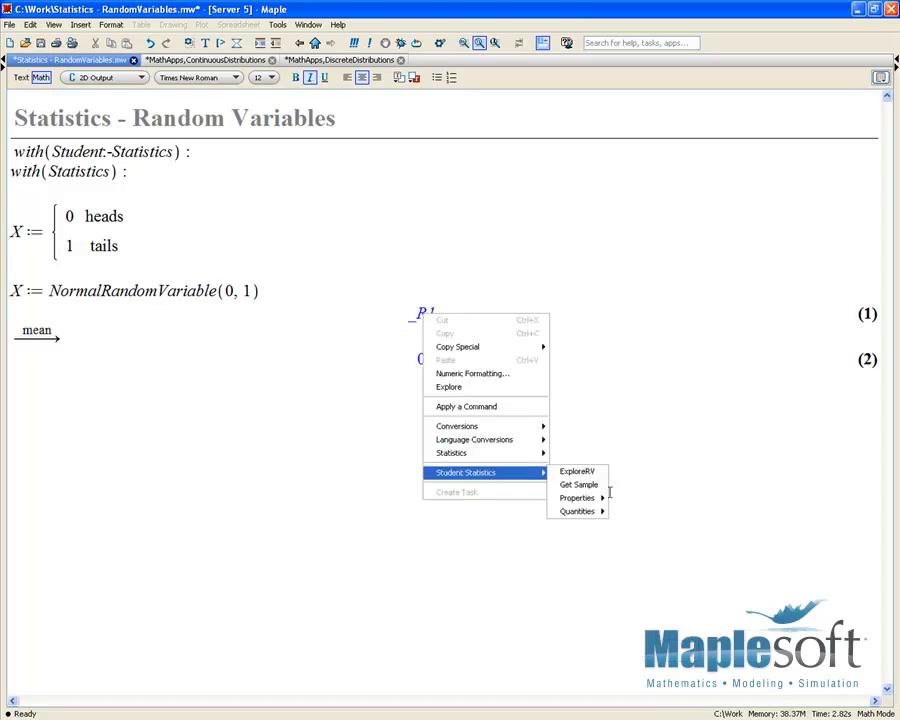
mouse_move(590, 512)
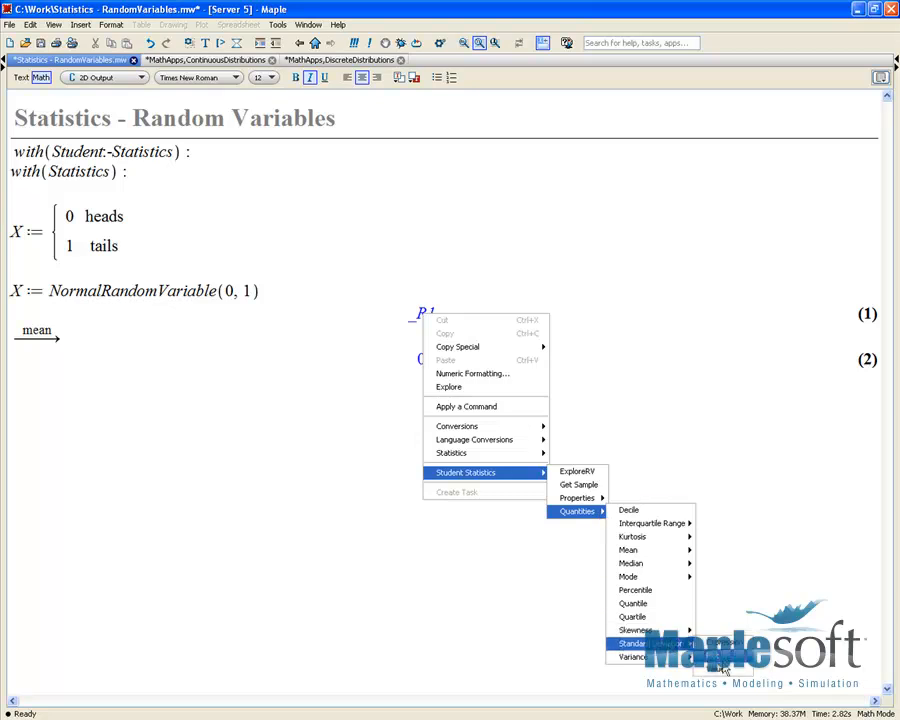
left_click(720, 668)
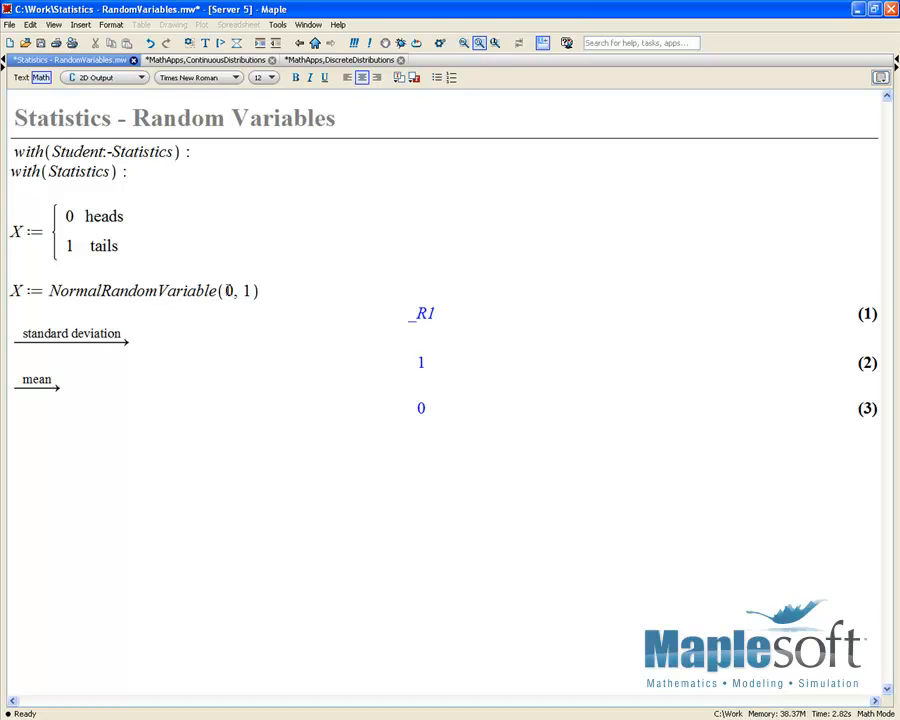
Generate a random sample of size 10 from the normal random variable X with Student Statistics
right_click(426, 314)
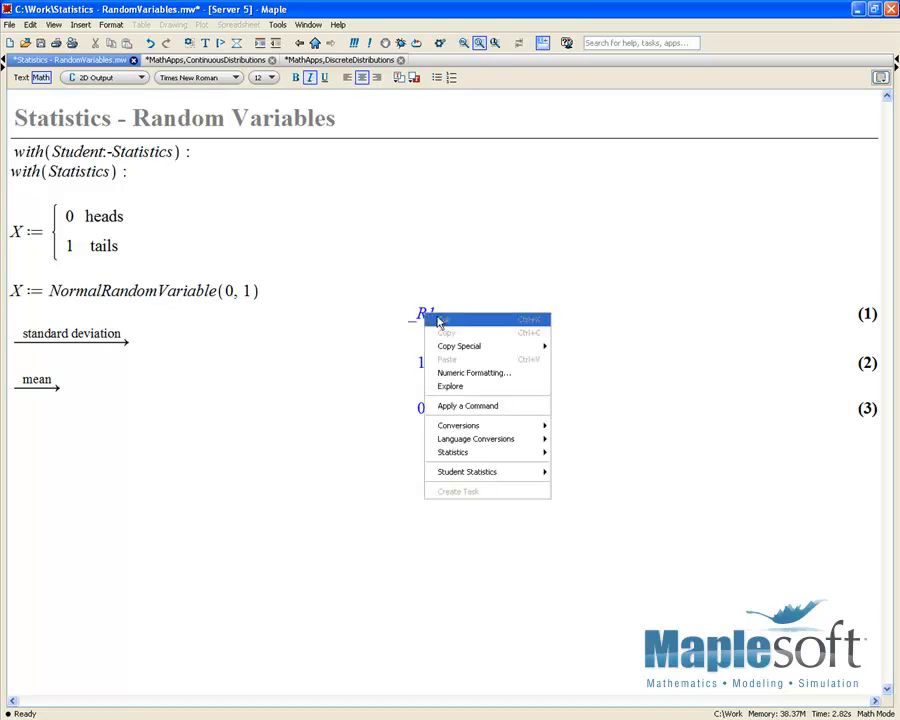
mouse_move(510, 473)
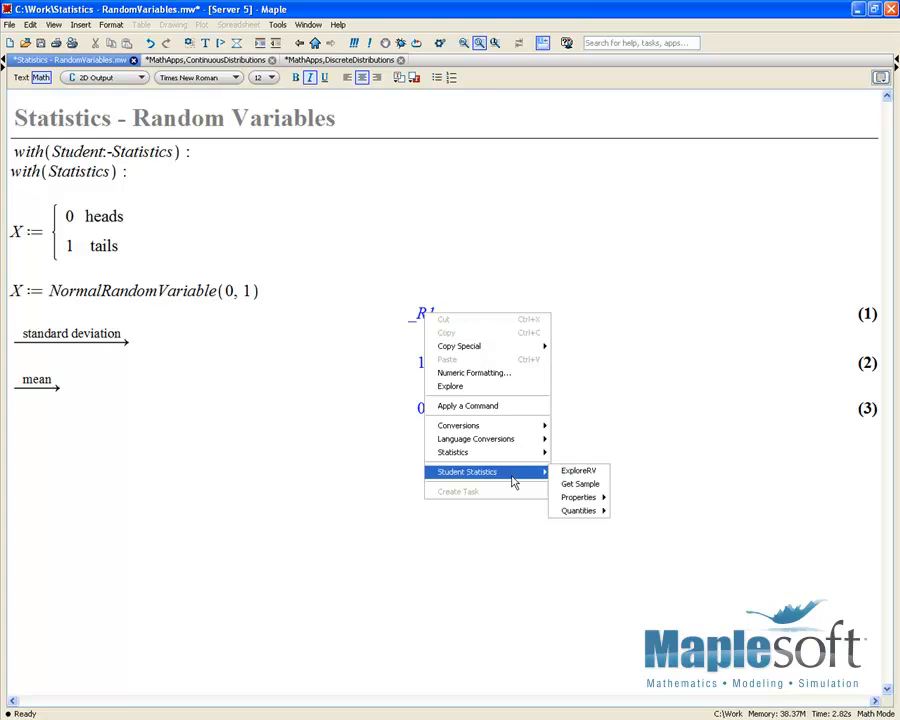
left_click(580, 484)
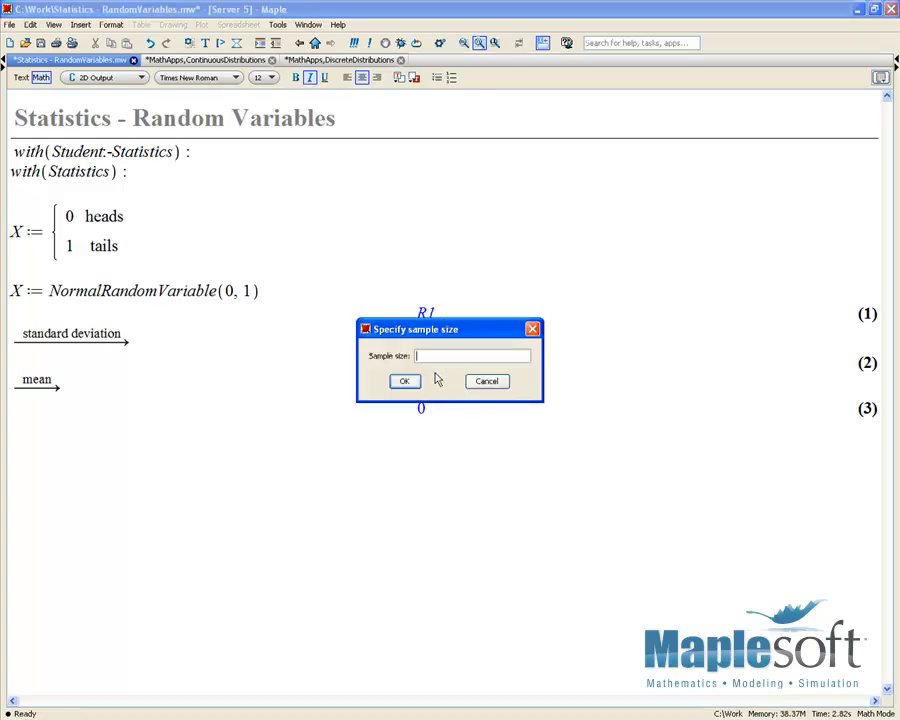
type("10")
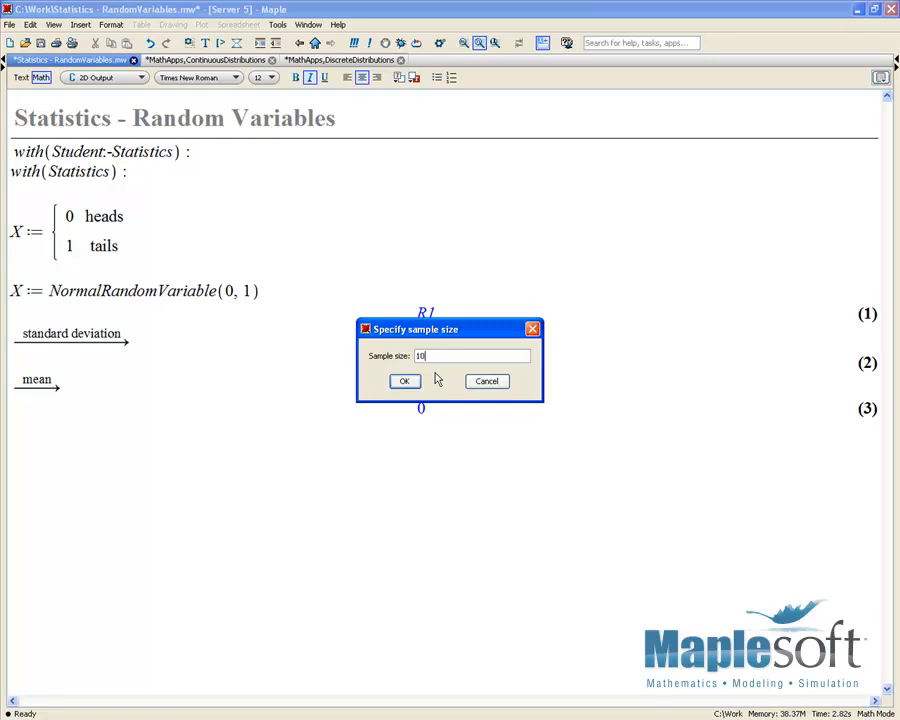
left_click(405, 380)
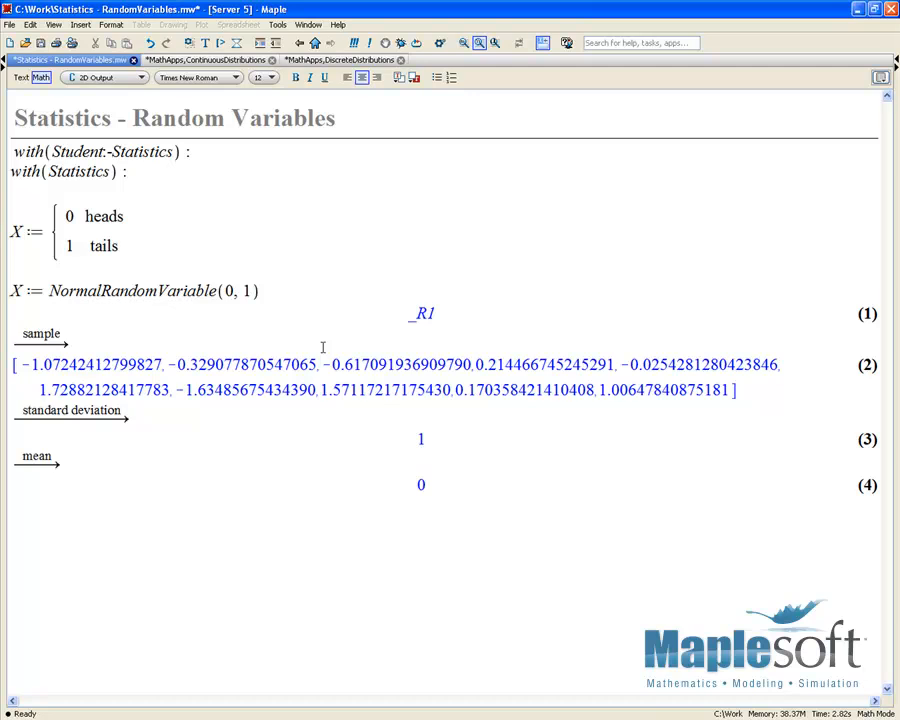
Below the last result, assign and evaluate Y := BetaRandomVariable(ν, ω), with nu and omega converted to Greek symbols
left_click(64, 534)
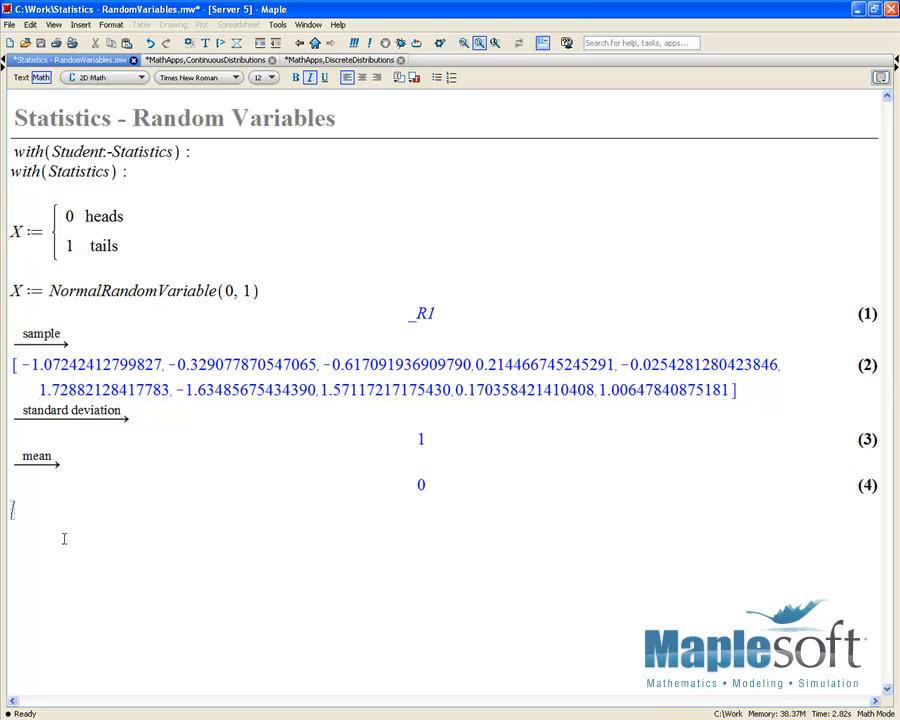
type("Y := Beta")
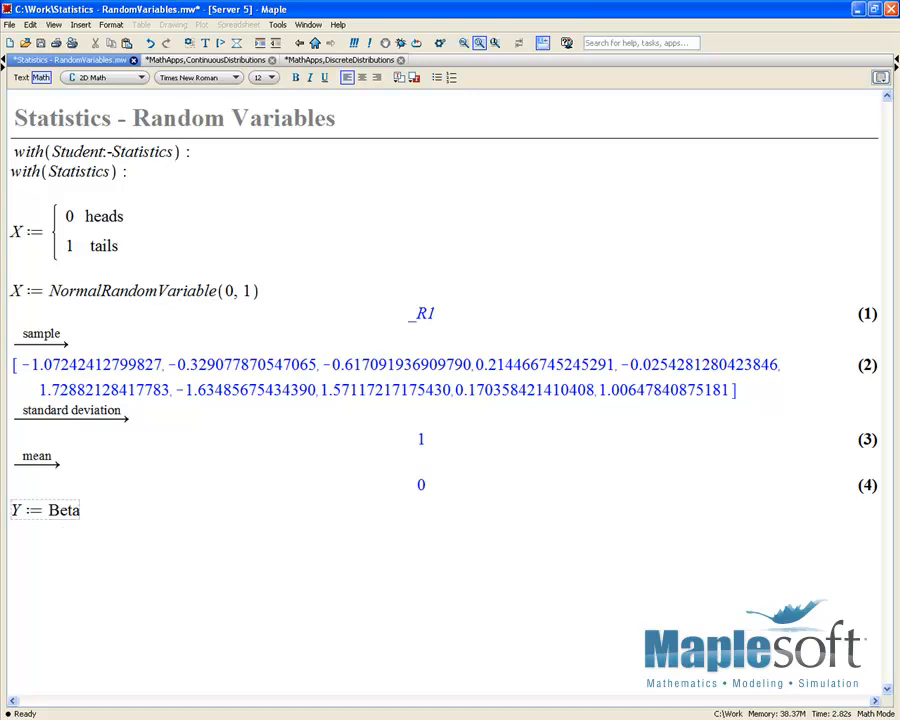
type("RandomVariable(")
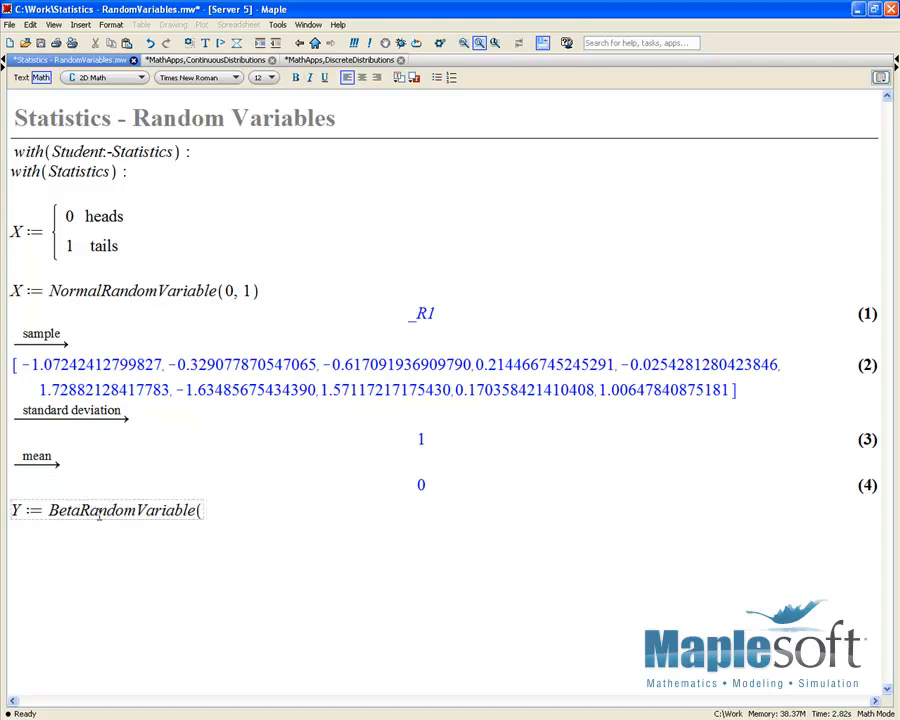
type("nu")
key("Escape")
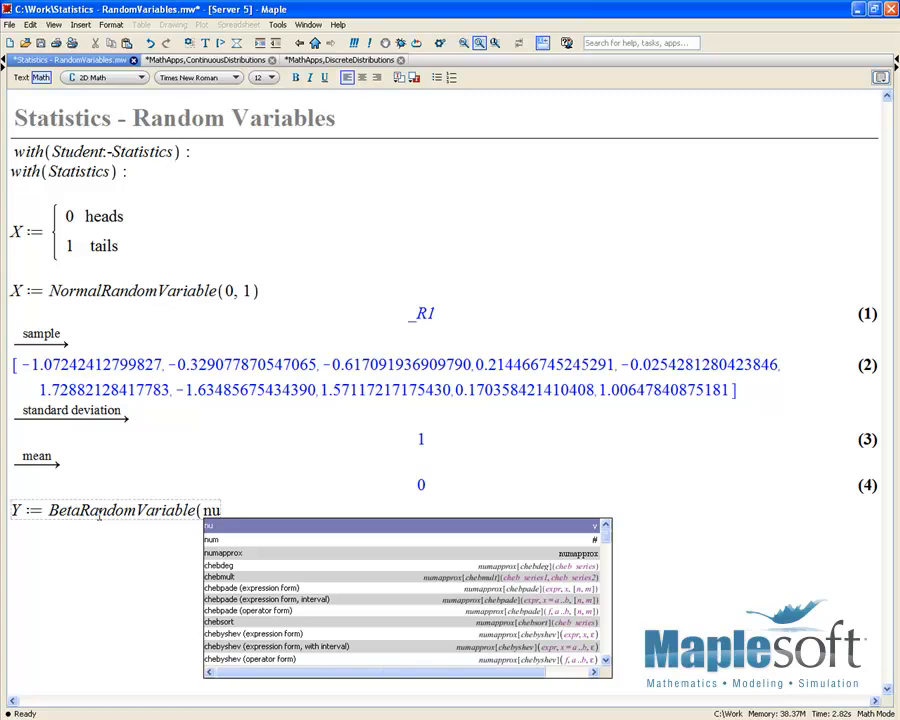
left_click(224, 524)
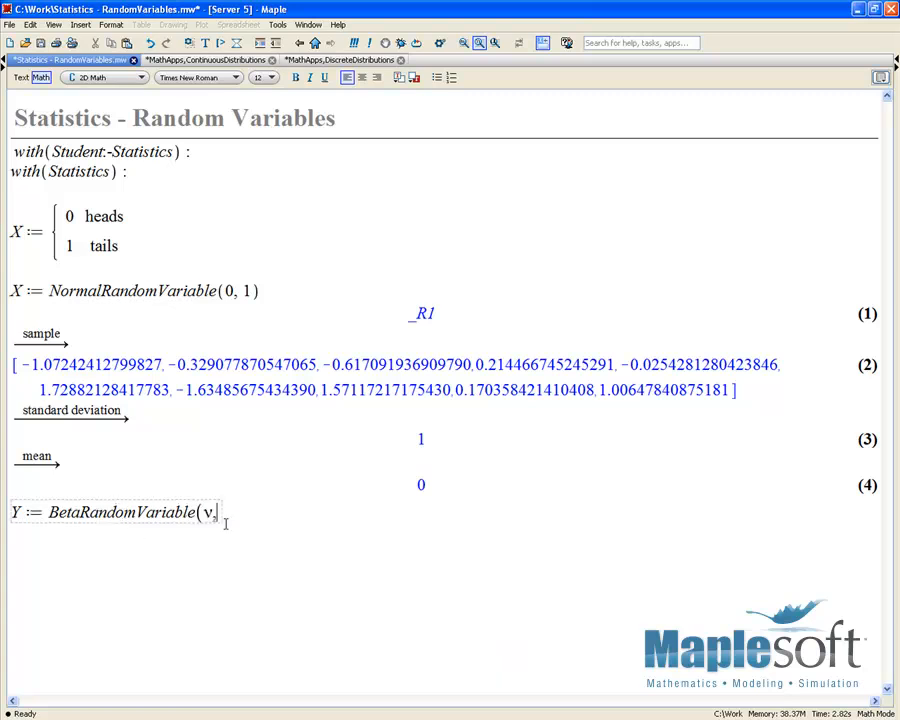
type("omega")
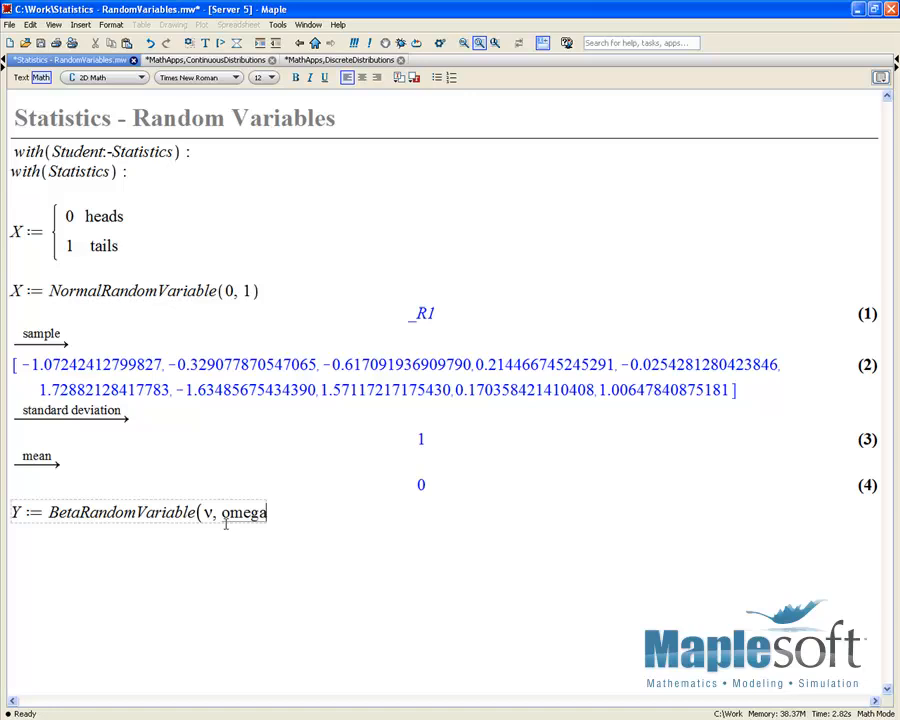
key("Escape")
type(")")
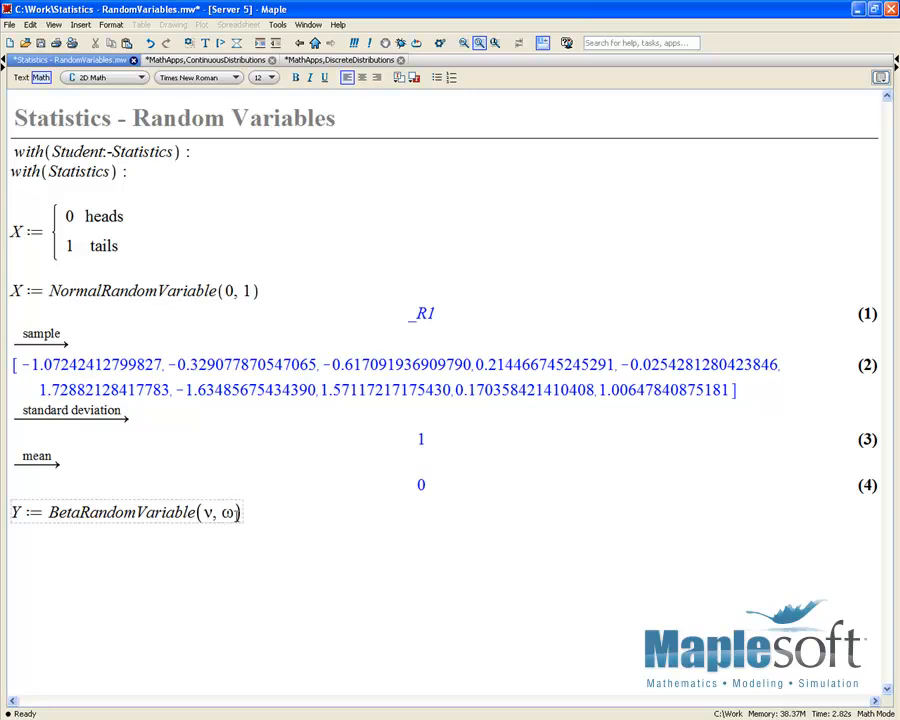
key("Return")
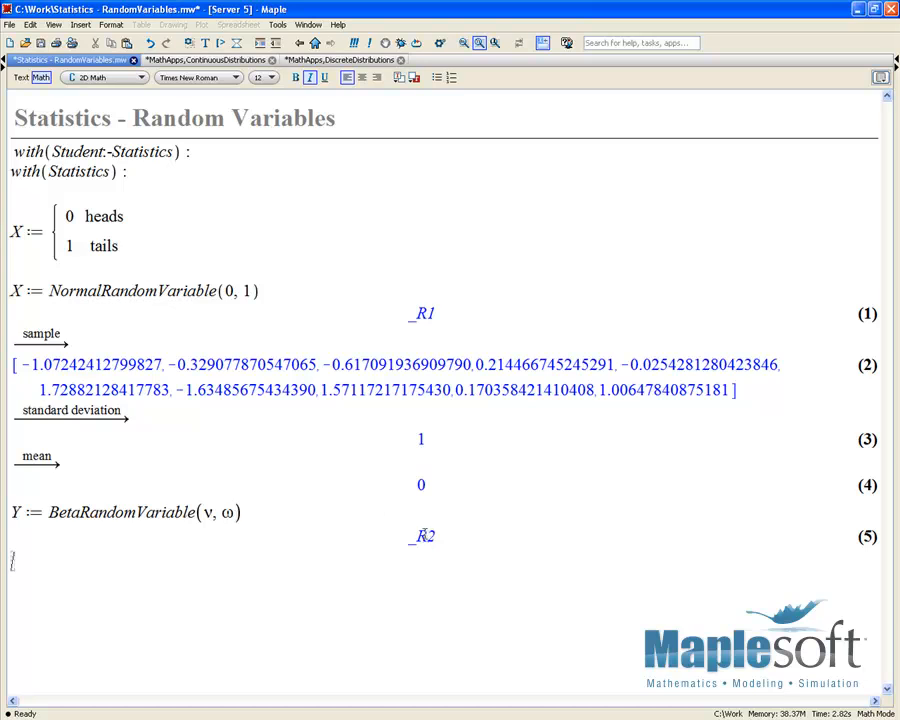
Compute the mean of the beta random variable Y as a value with Student Statistics
right_click(422, 537)
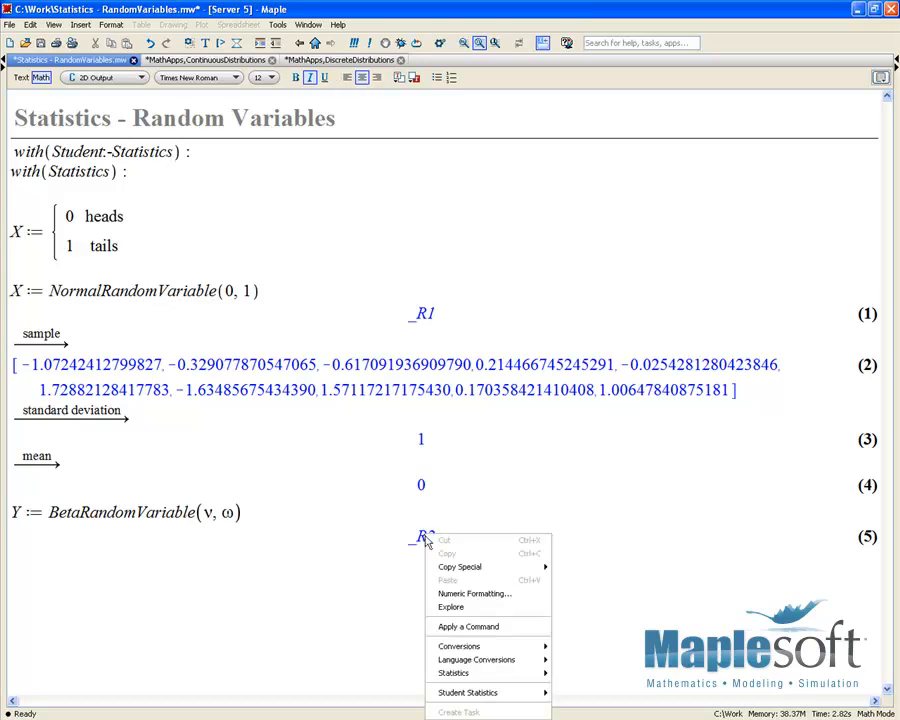
mouse_move(473, 700)
mouse_move(580, 693)
mouse_move(652, 596)
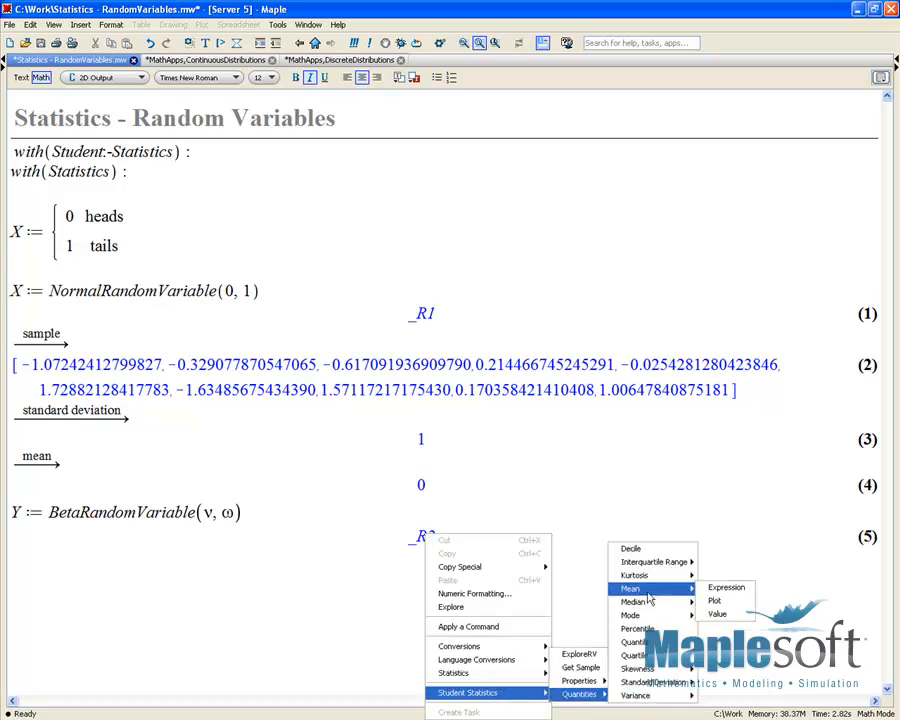
left_click(714, 614)
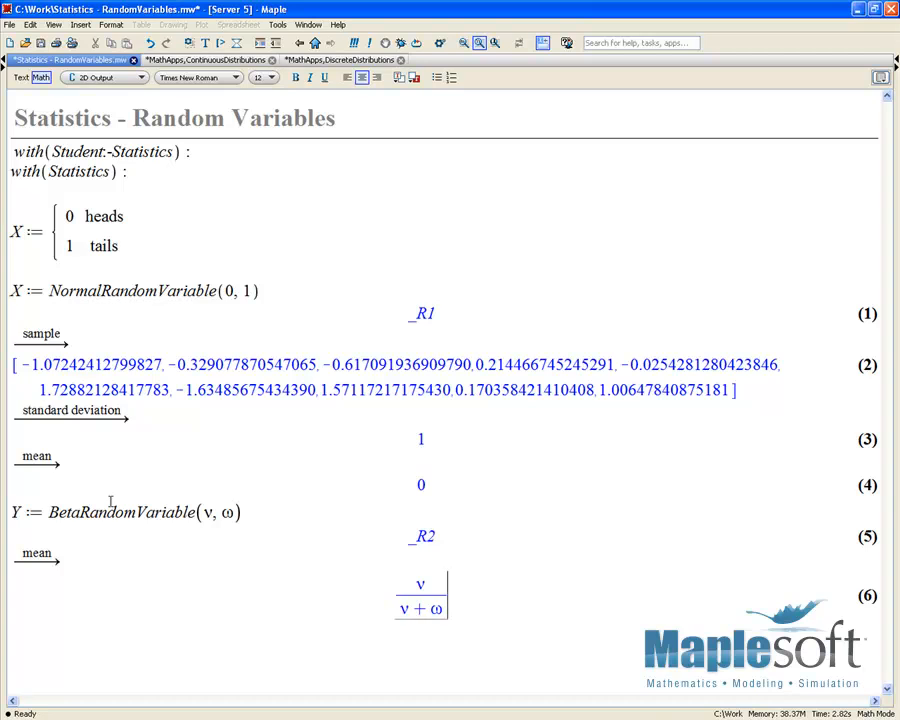
Compute the standard deviation of the beta random variable Y as a value with Student Statistics
right_click(421, 535)
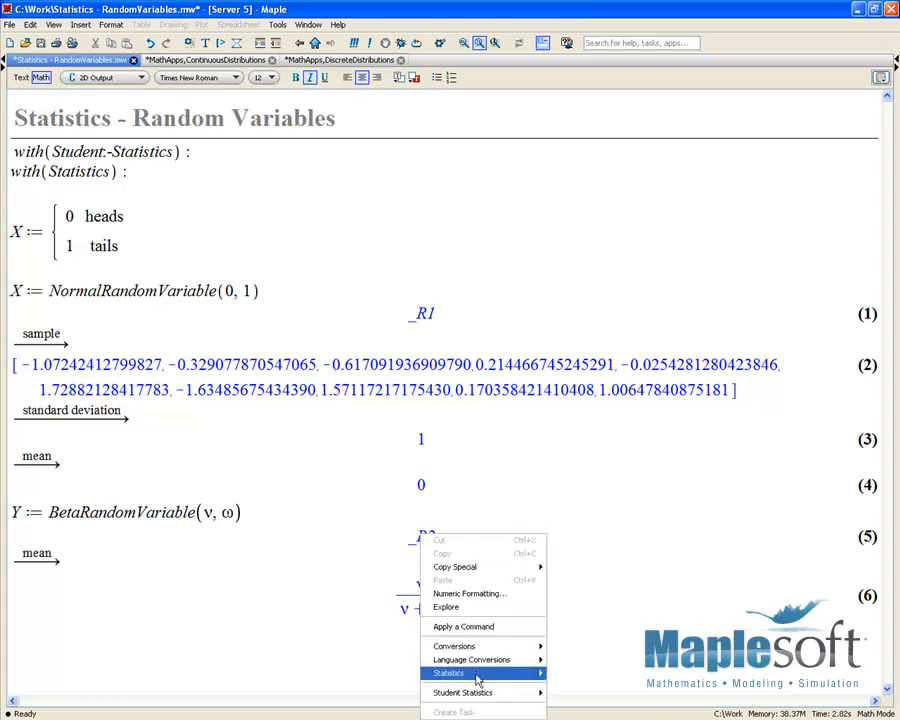
mouse_move(478, 695)
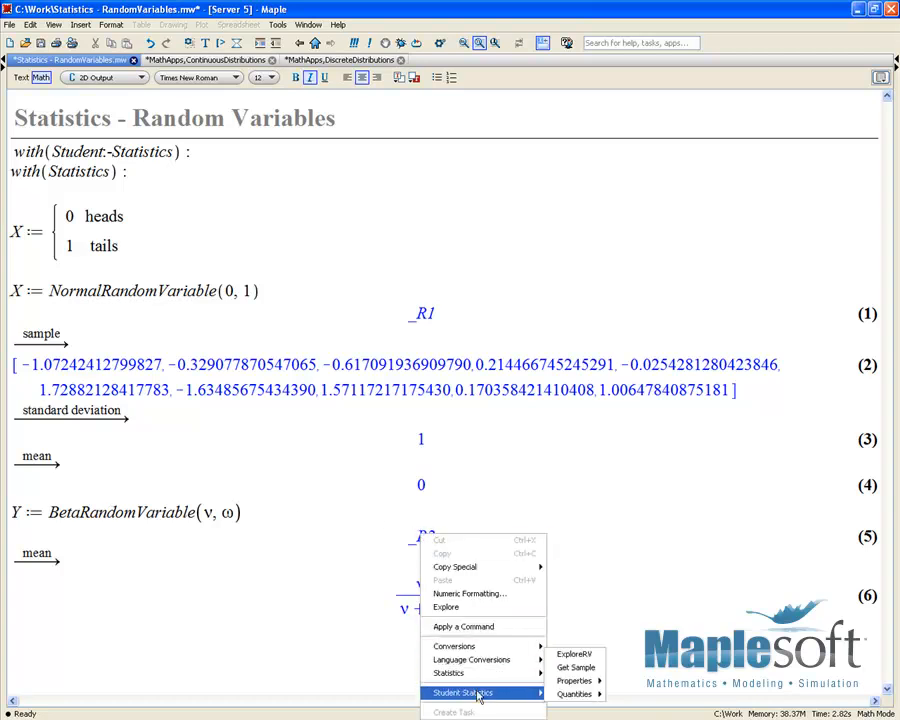
mouse_move(575, 694)
mouse_move(650, 682)
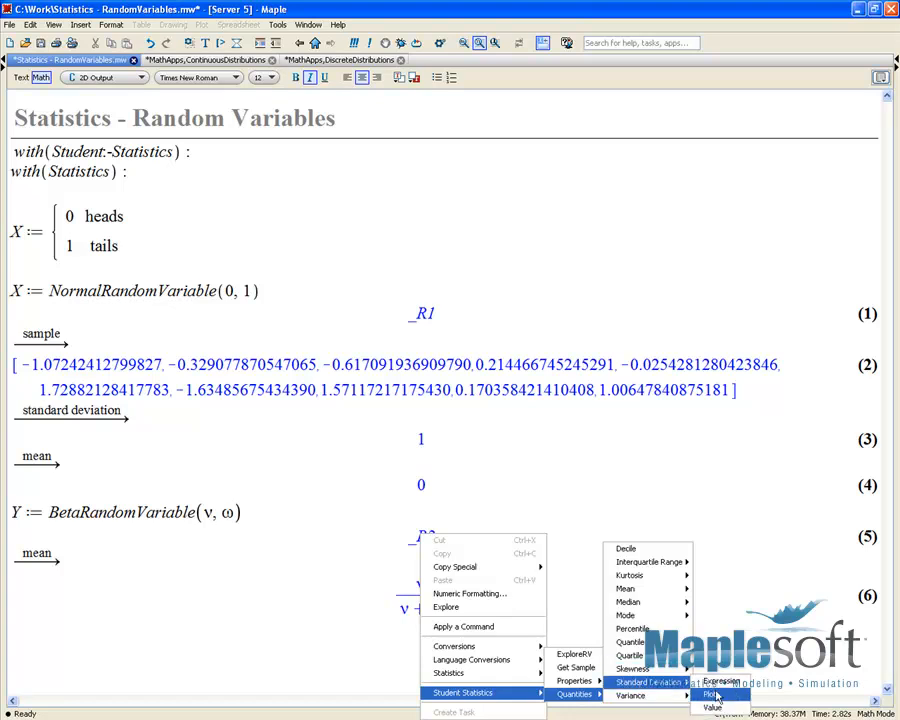
left_click(712, 705)
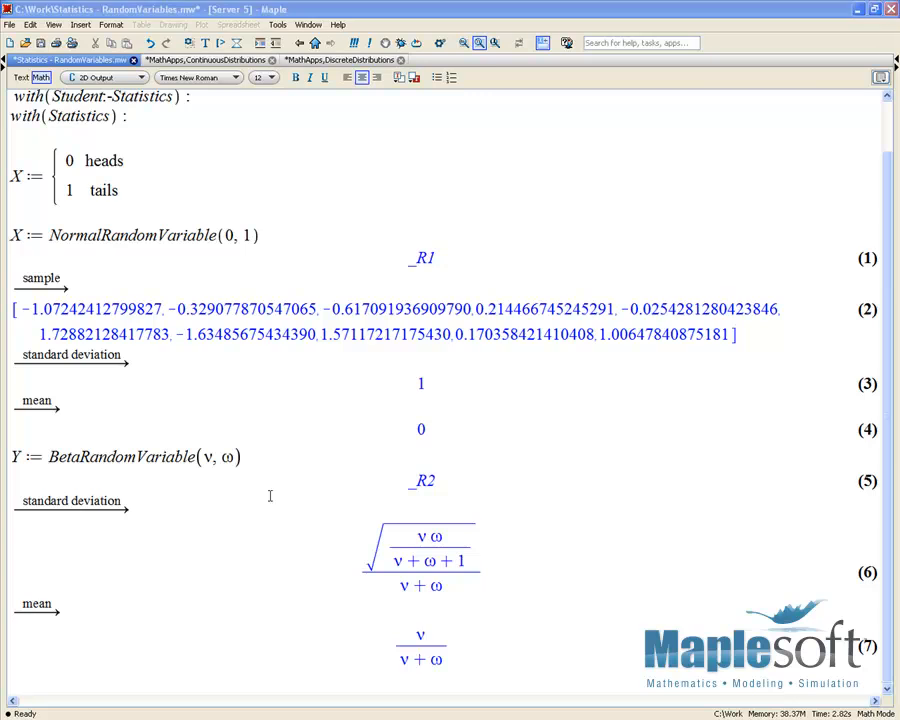
Compute the probability density function (PDF) of the beta random variable Y at t, with the output left as value
right_click(428, 478)
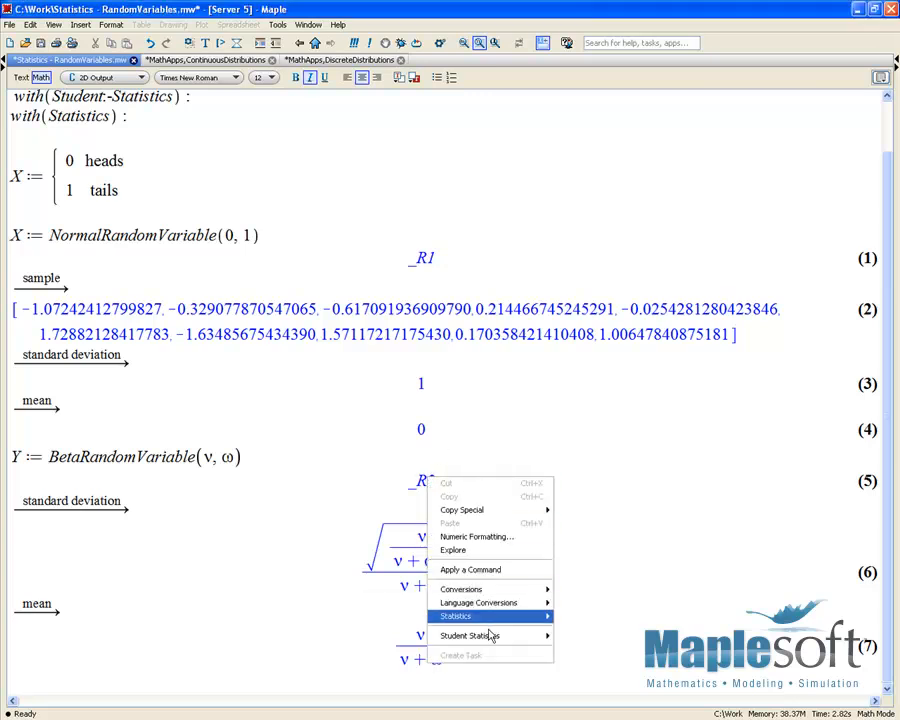
mouse_move(491, 646)
mouse_move(581, 661)
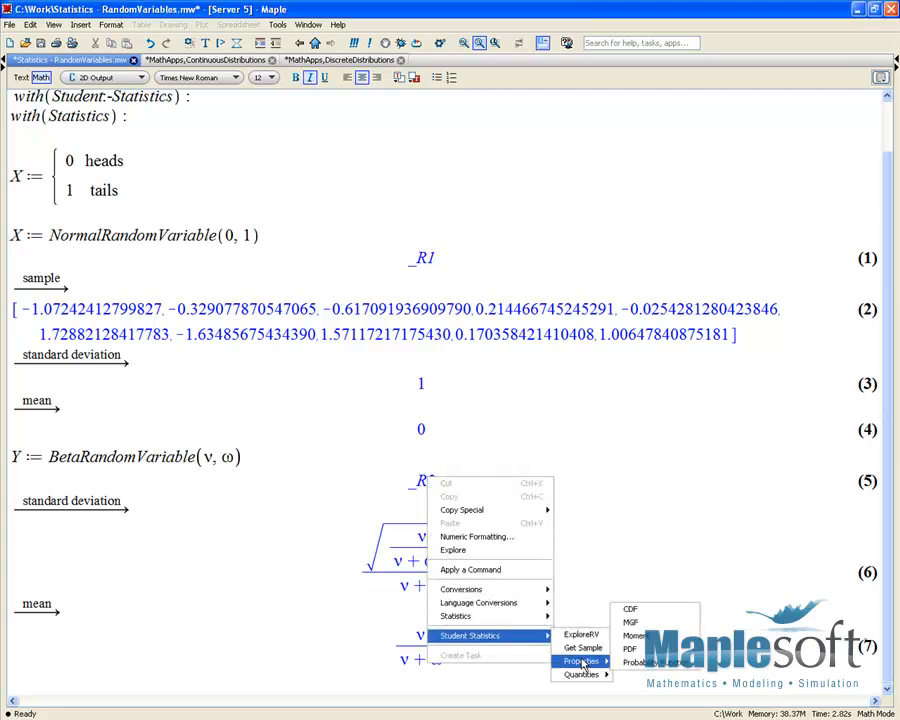
left_click(630, 648)
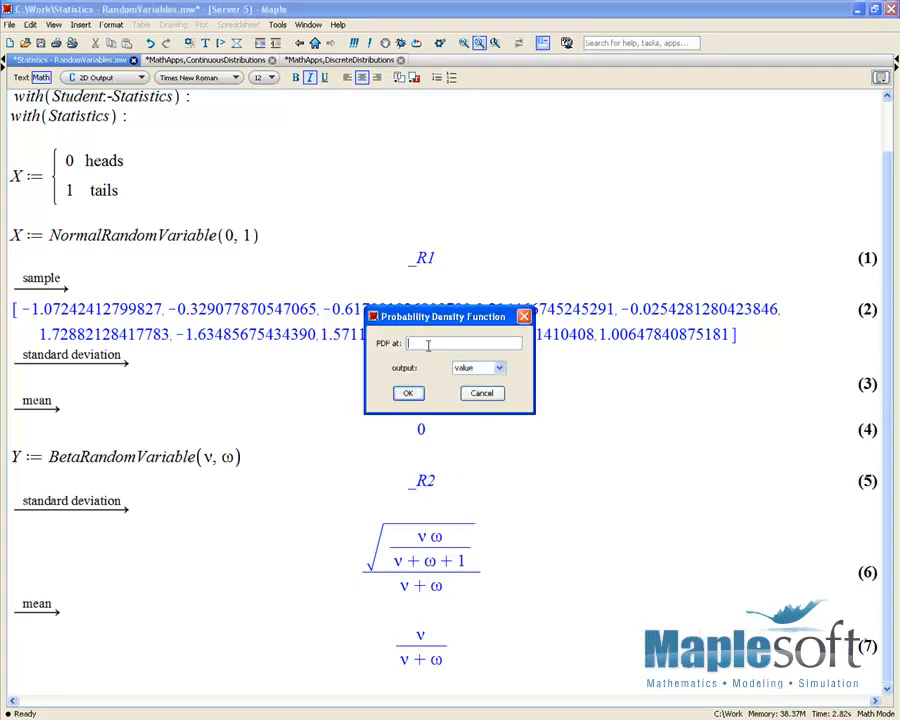
type("t")
left_click(407, 393)
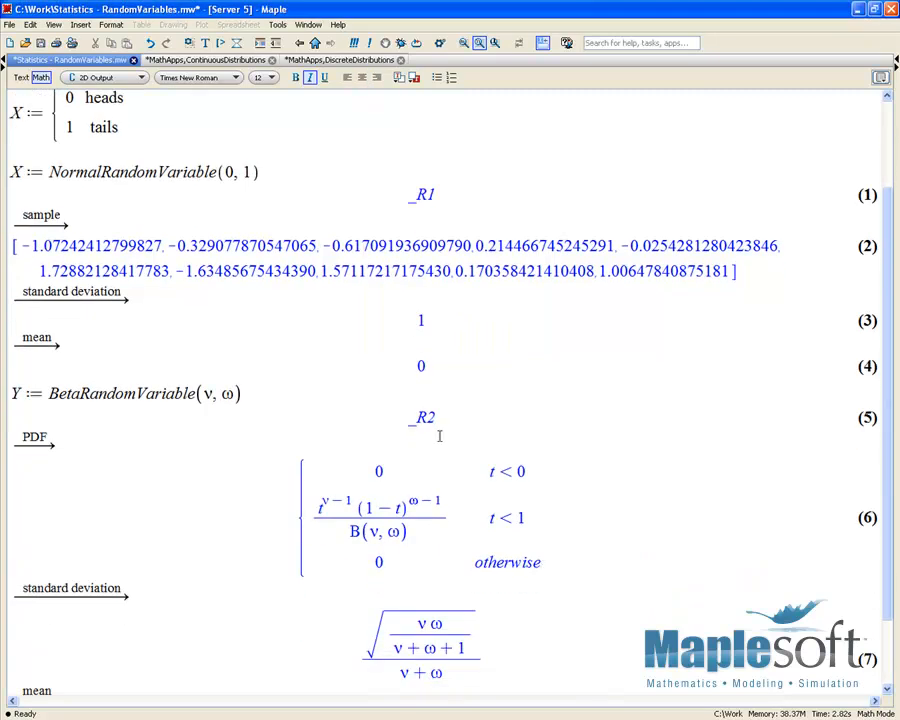
Compute the cumulative distribution function (CDF) of the beta random variable Y at t with Student Statistics, with the output left as value
right_click(426, 421)
mouse_move(525, 581)
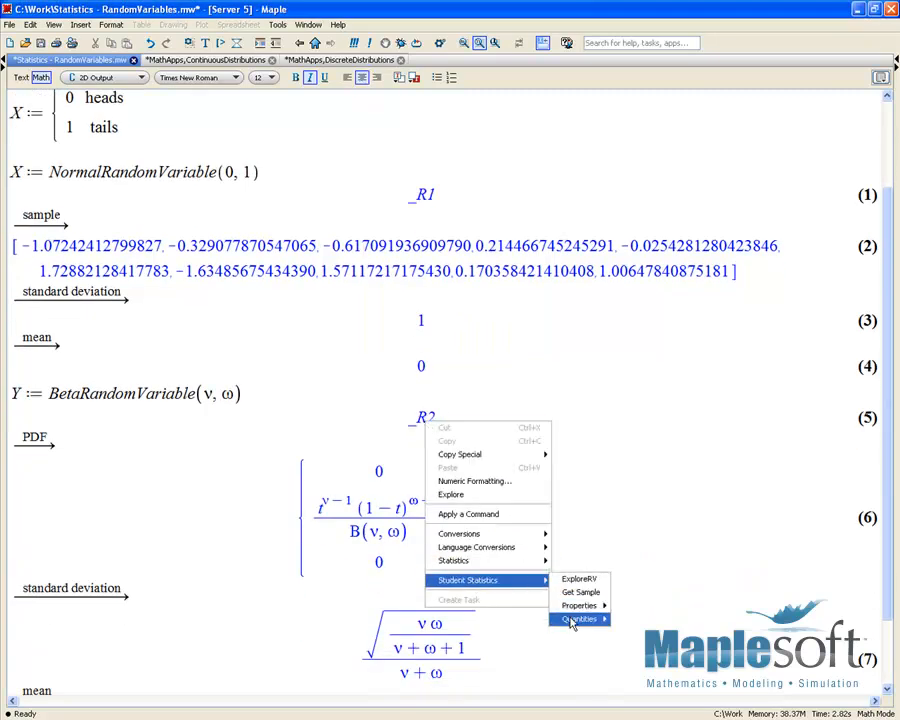
mouse_move(580, 618)
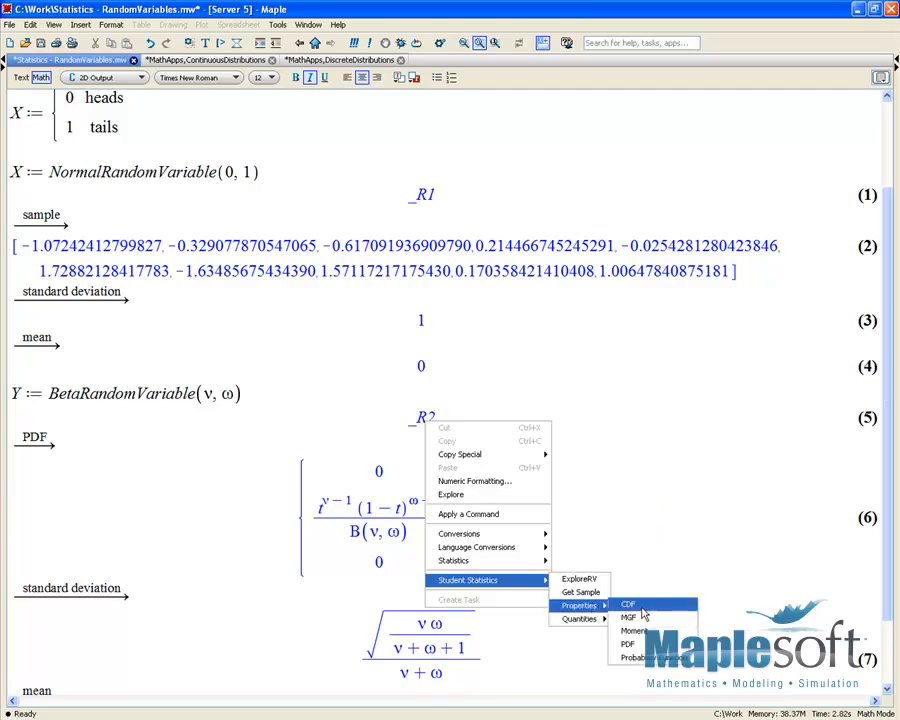
left_click(622, 604)
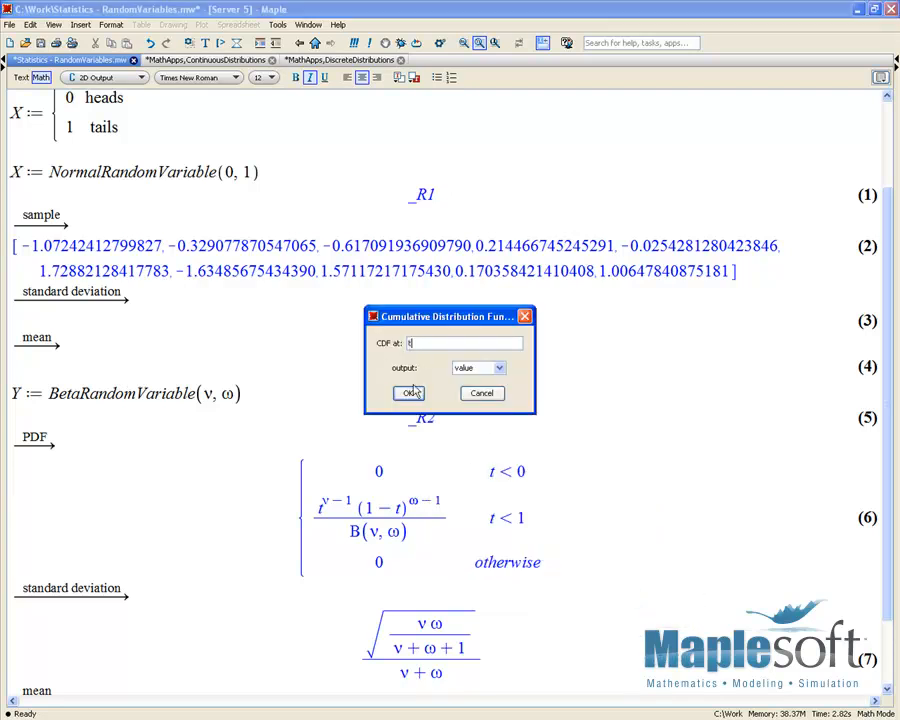
left_click(409, 393)
scroll(396, 396, "down", 1)
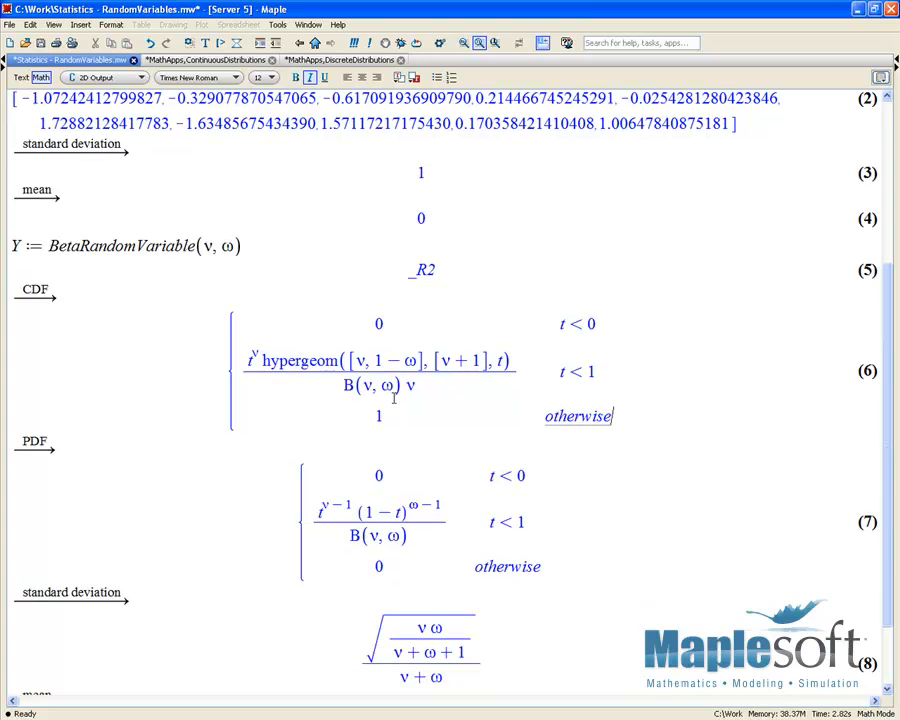
scroll(396, 396, "down", 3)
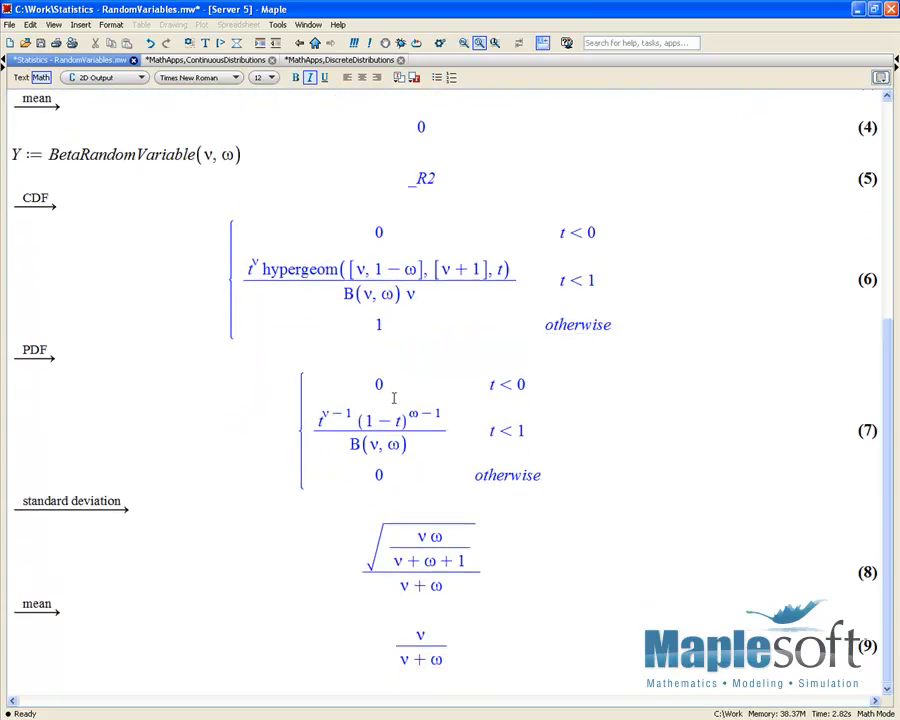
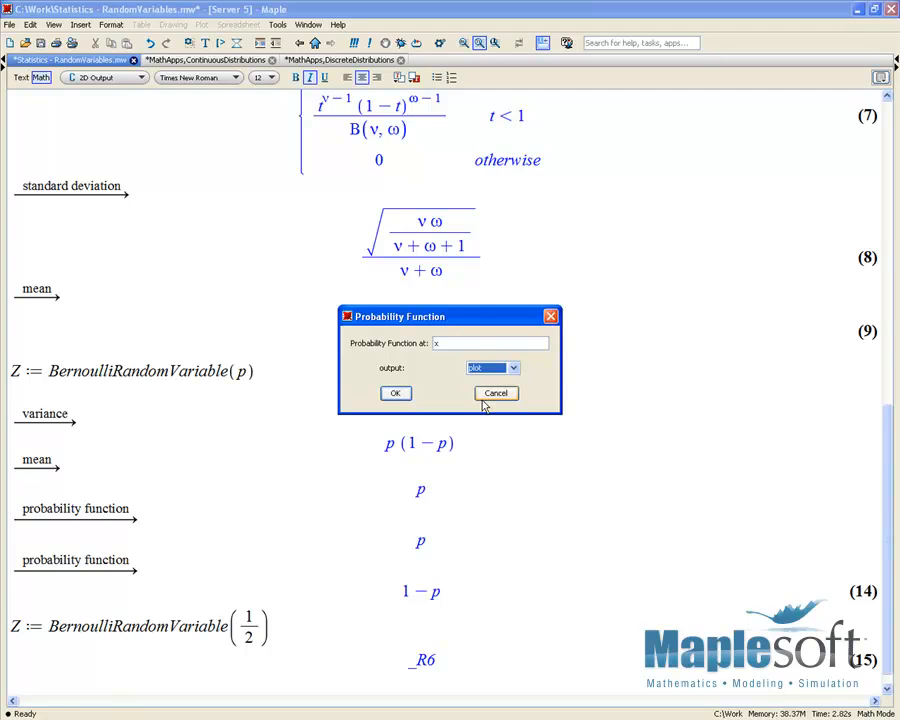
Plot the probability function at x of the Bernoulli random variable Z with parameter 1/2
left_click(400, 393)
scroll(437, 488, "down", 3)
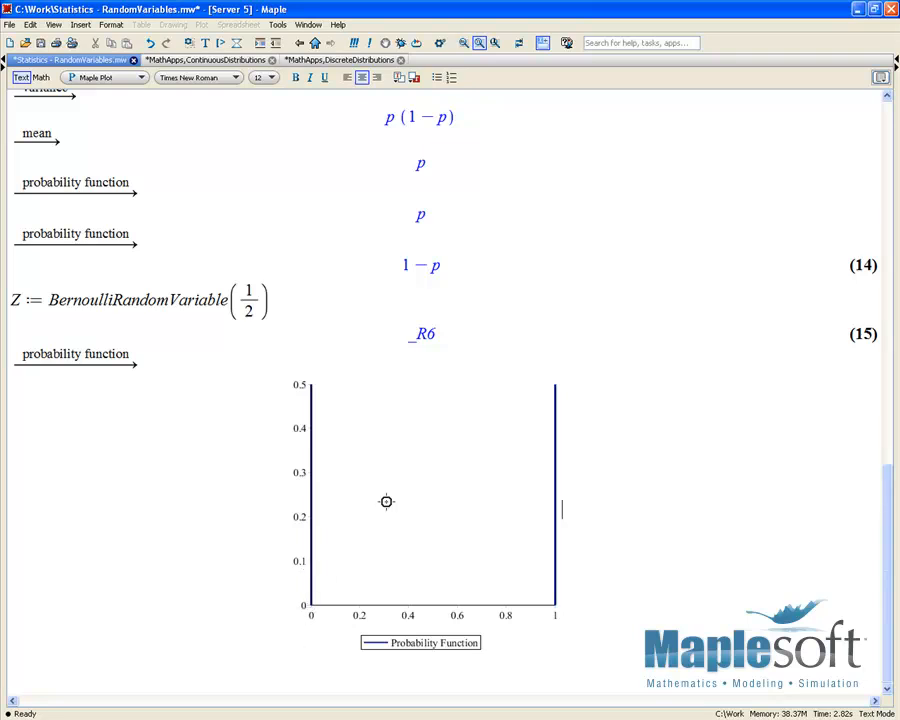
left_click(312, 387)
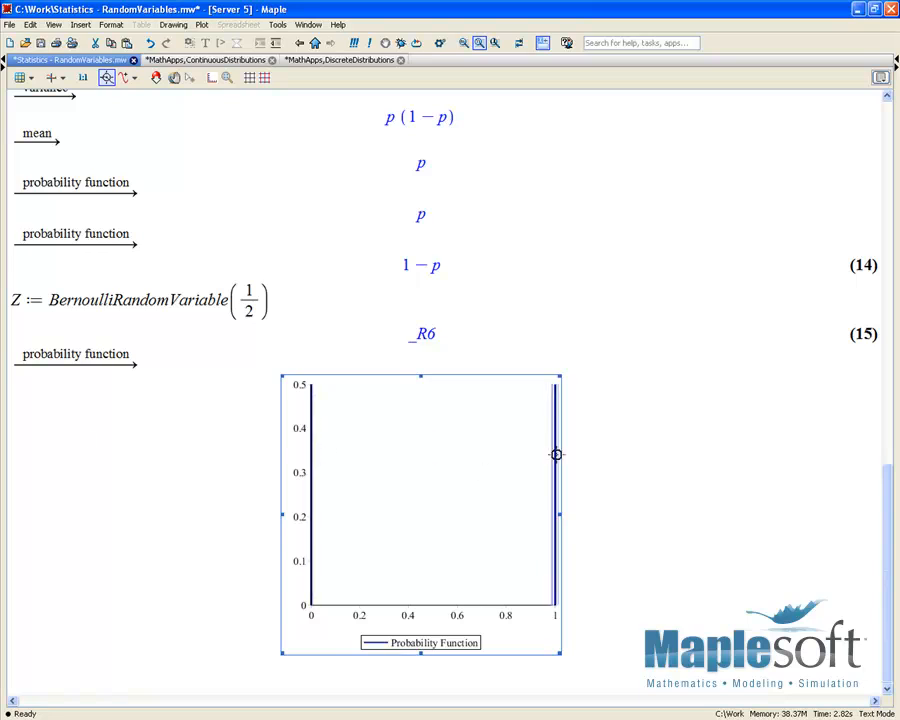
Below the probability function plot, start the assignment myPDF := and insert a two-row piecewise expression template as its value
left_click(52, 652)
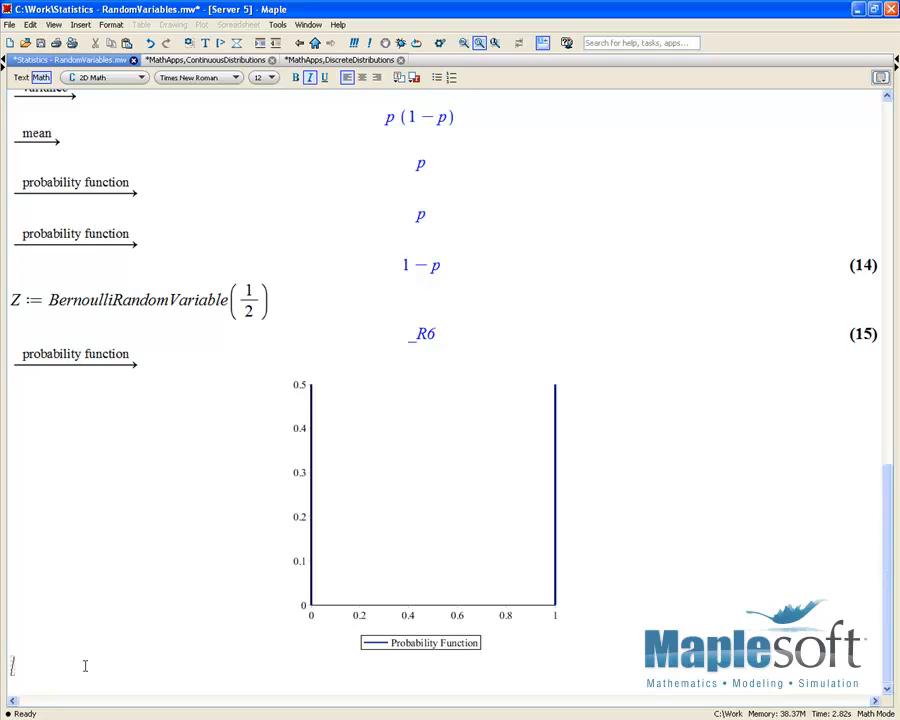
type("myPDF :=")
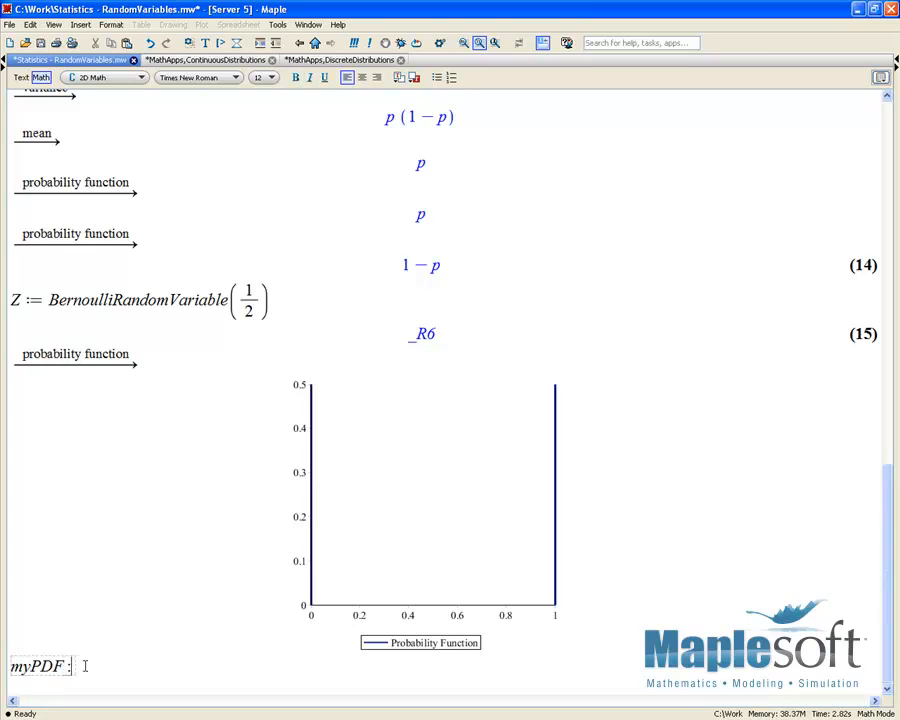
left_click(4, 63)
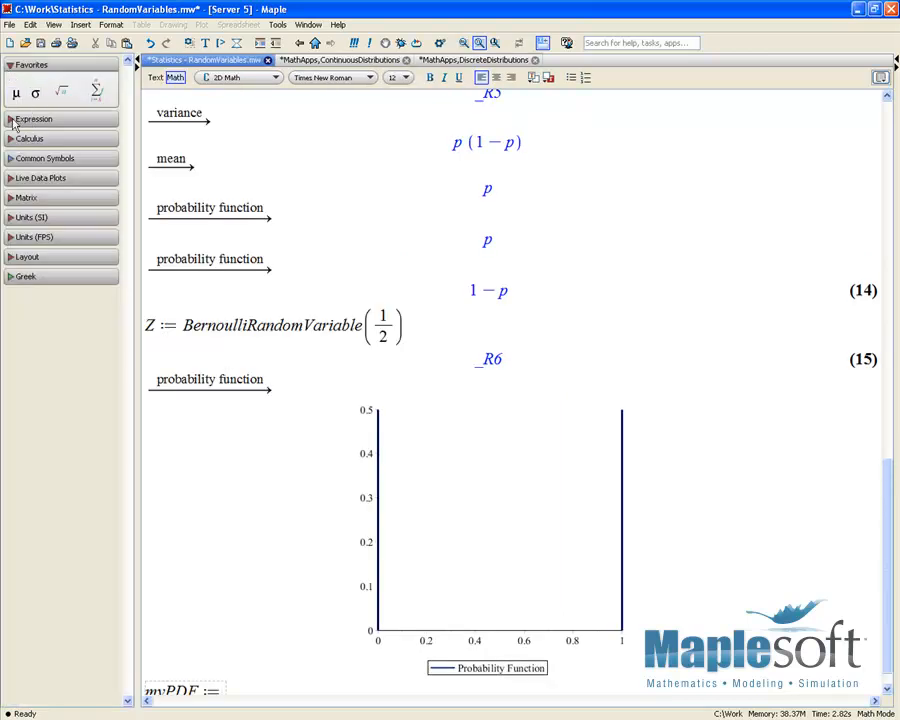
left_click(13, 120)
left_click(84, 358)
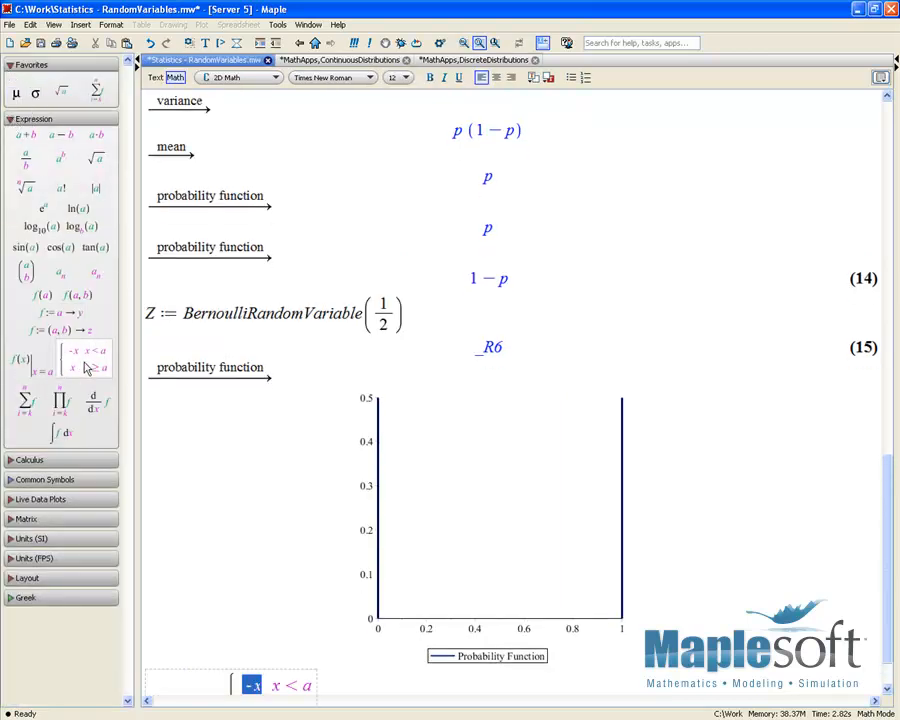
left_click(13, 120)
scroll(201, 484, "down", 2)
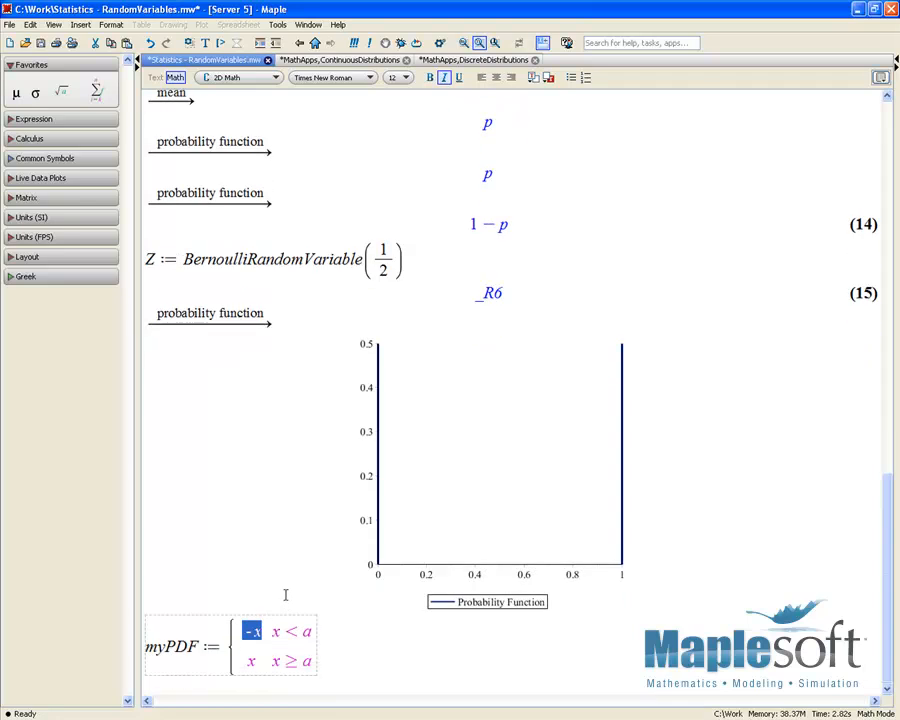
Fill in the first row of the myPDF piecewise expression with value 0 and condition t < 0
type("0")
key("Tab")
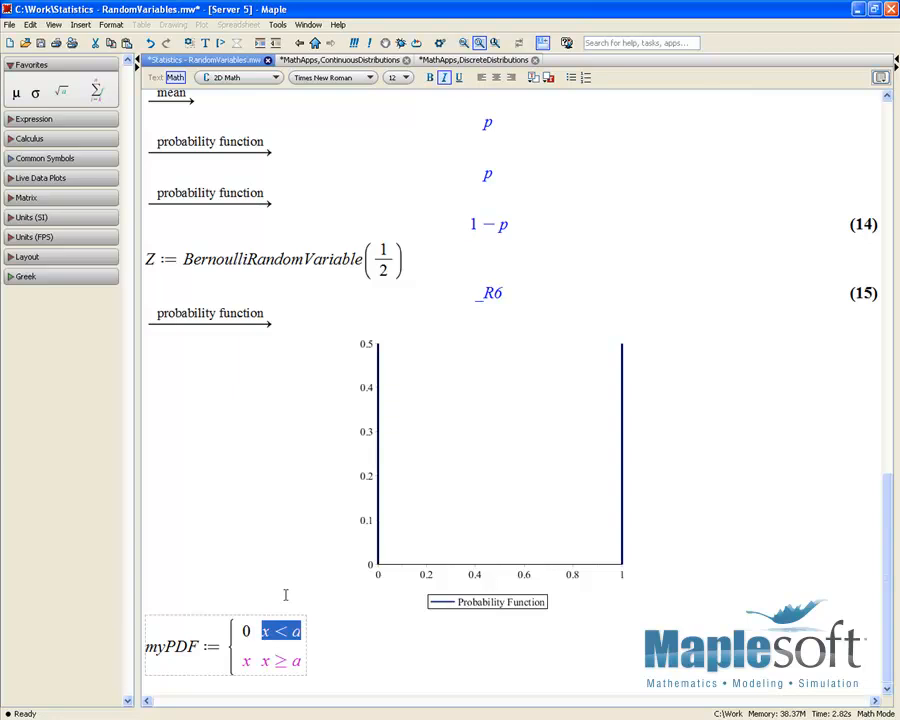
type("t<0")
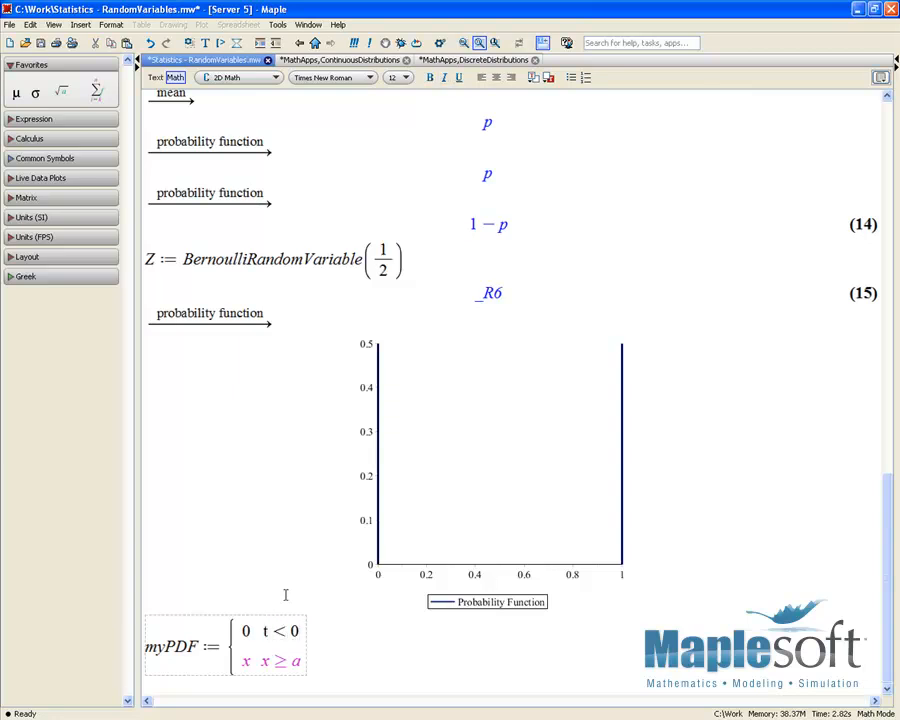
key("Tab")
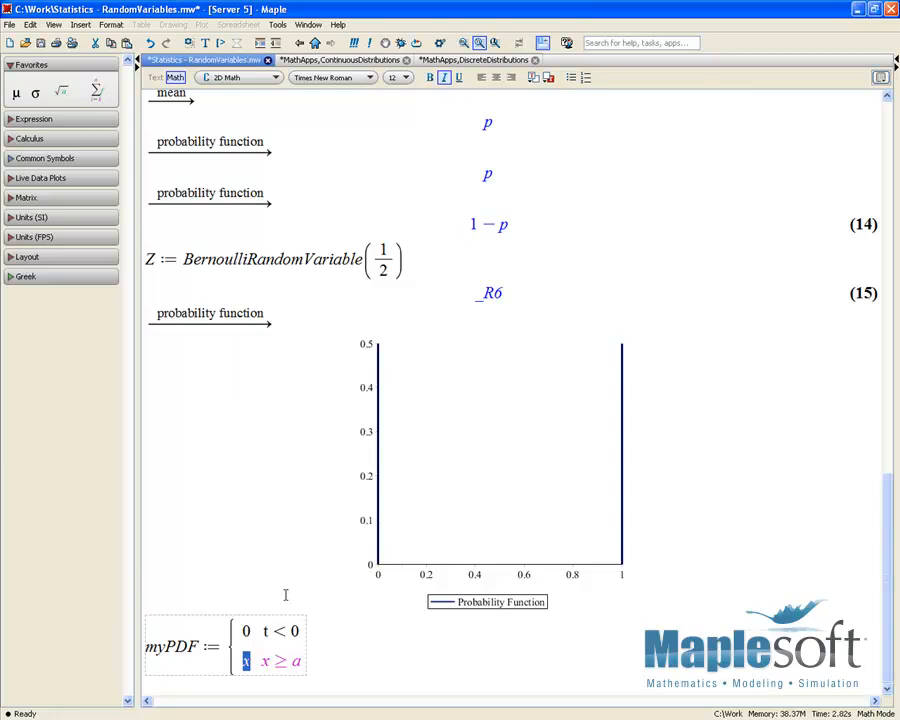
Fill in the second piecewise row with cos(t) and condition t < π/2, converting Pi to the constant symbol
type("cos(t)")
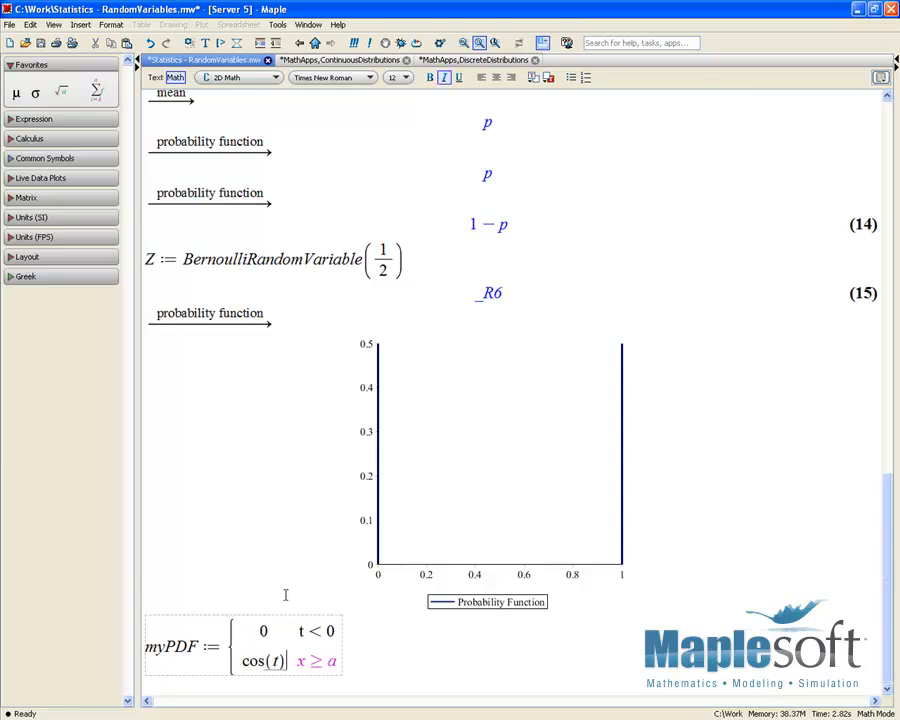
key("Tab")
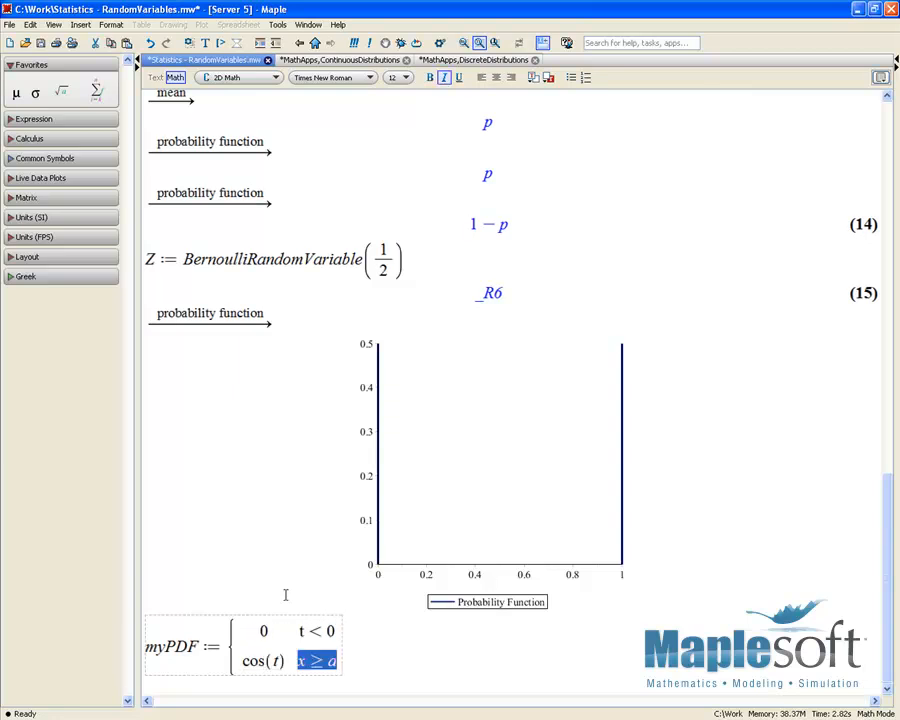
type("t < ")
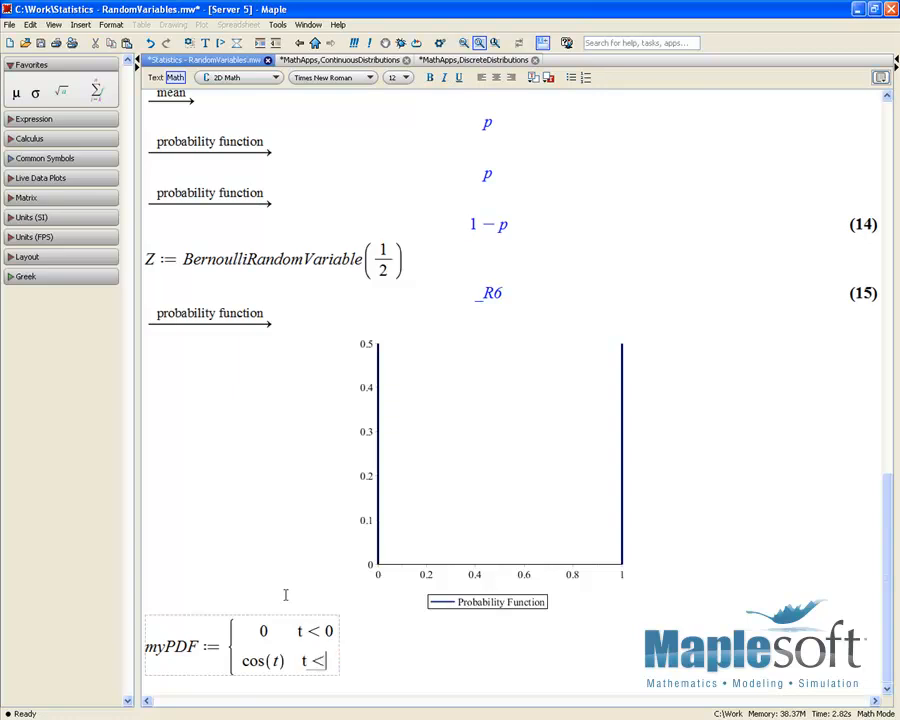
type("Pi/2")
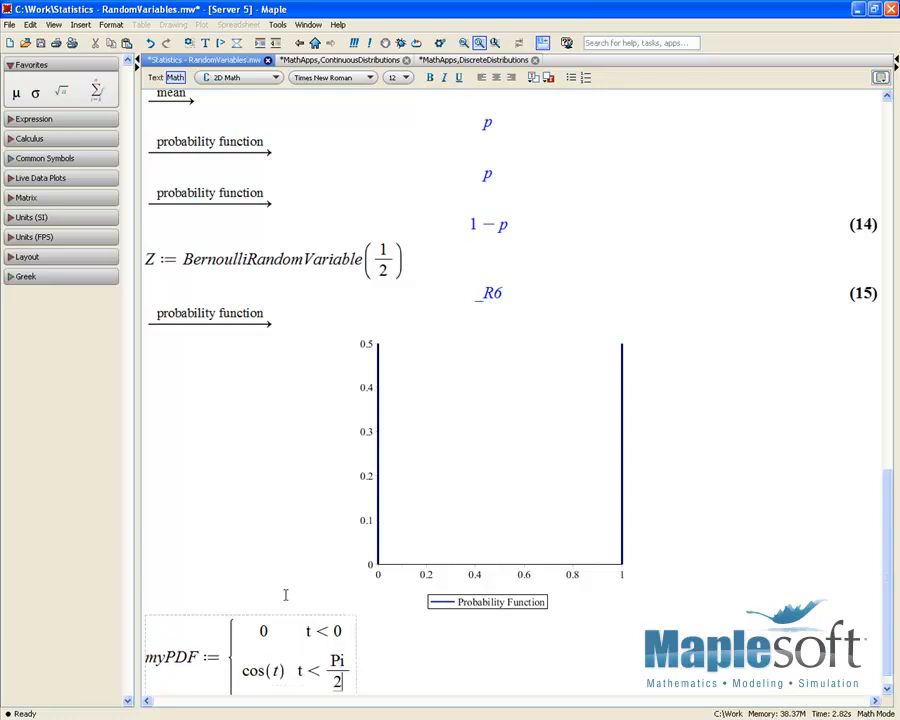
key("Escape")
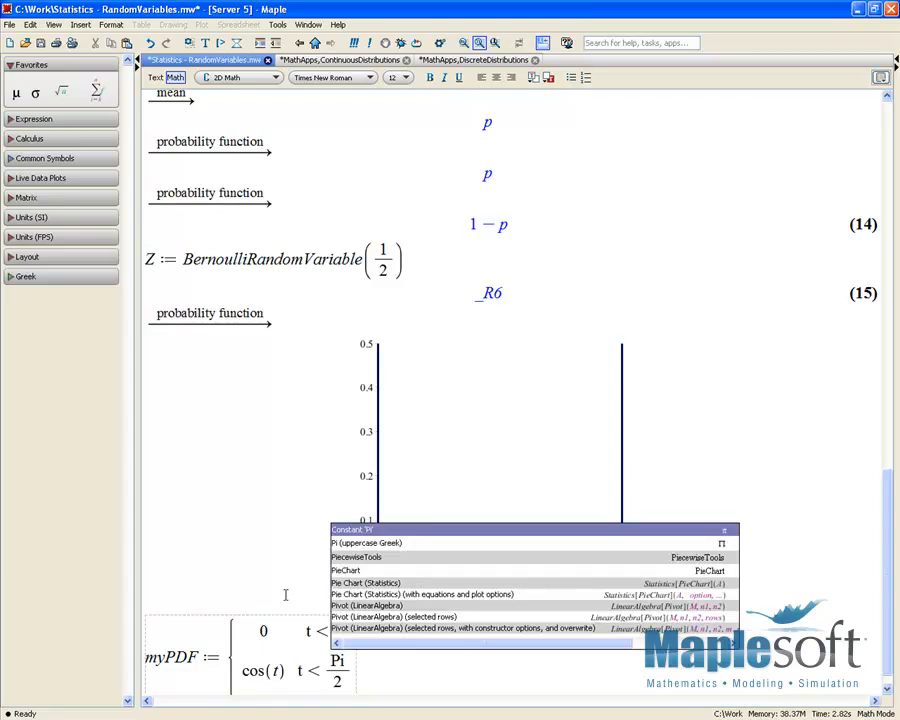
key("Down")
key("Up")
key("Return")
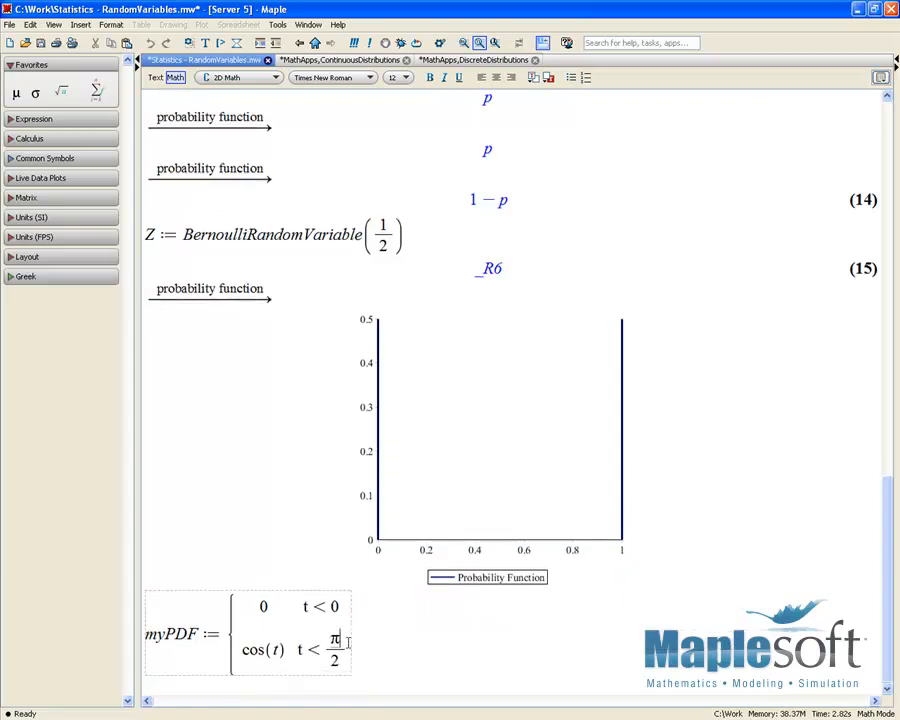
Add a third piecewise row with value 0 and condition otherwise, and end the myPDF definition with a colon to suppress its output
key("ctrl+shift+r")
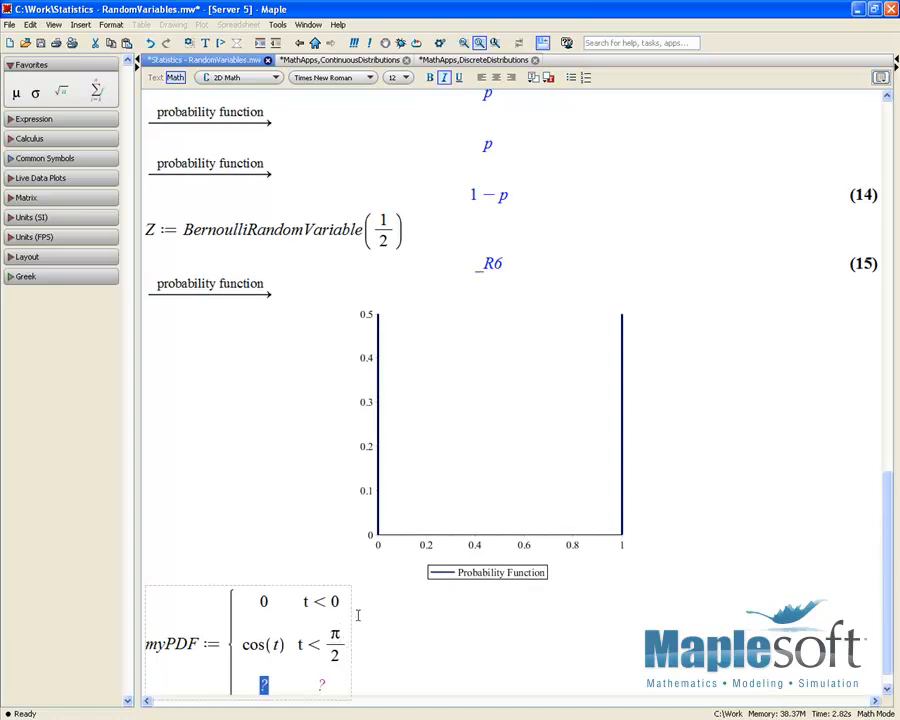
scroll(357, 618, "down", 1)
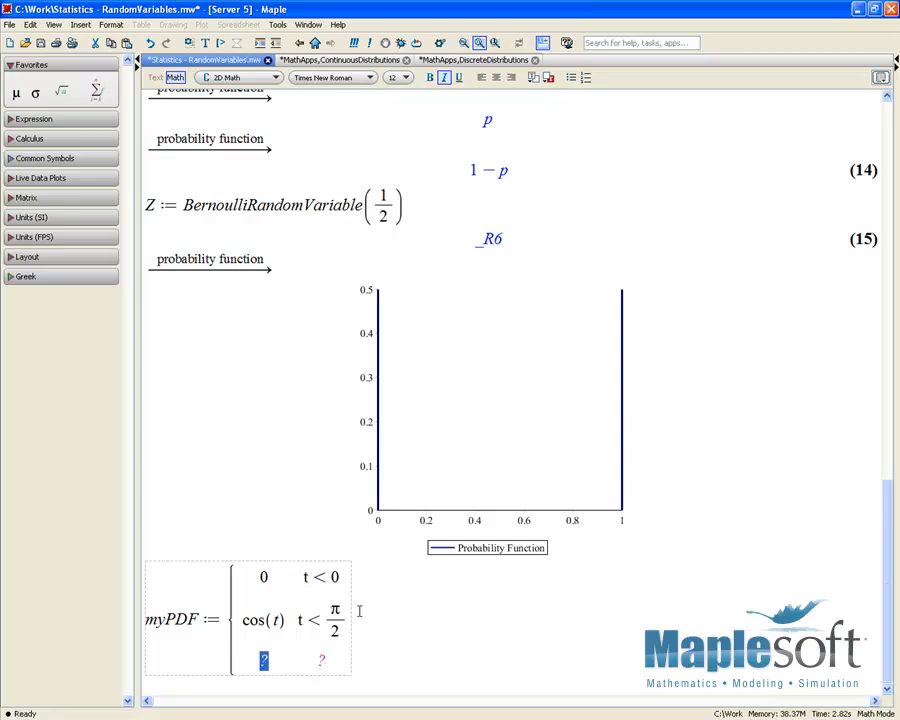
type("0")
key("Tab")
type("otherwise")
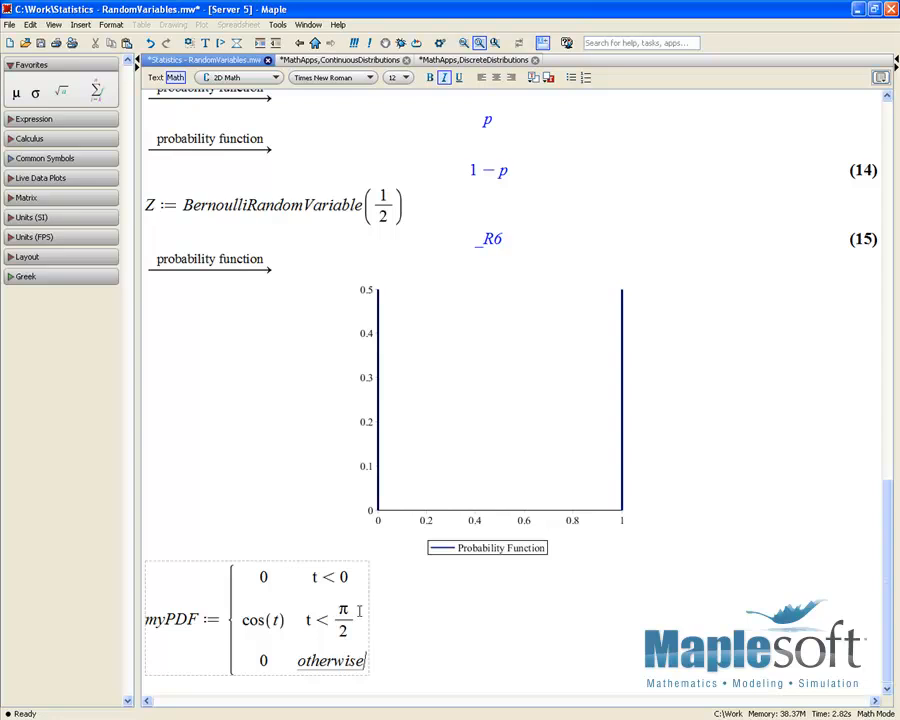
key("Right")
type(":")
key("Return")
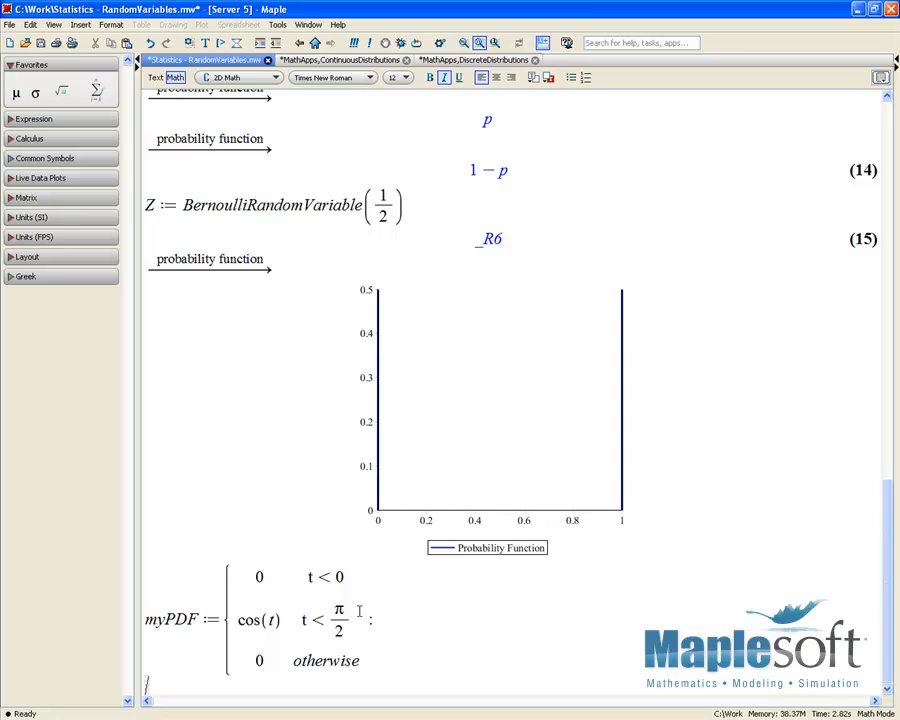
Define NewDistribution := Distribution(PDF = unapply(myPDF, t)) on the next line, ending with a colon to suppress its output
type("NewDis")
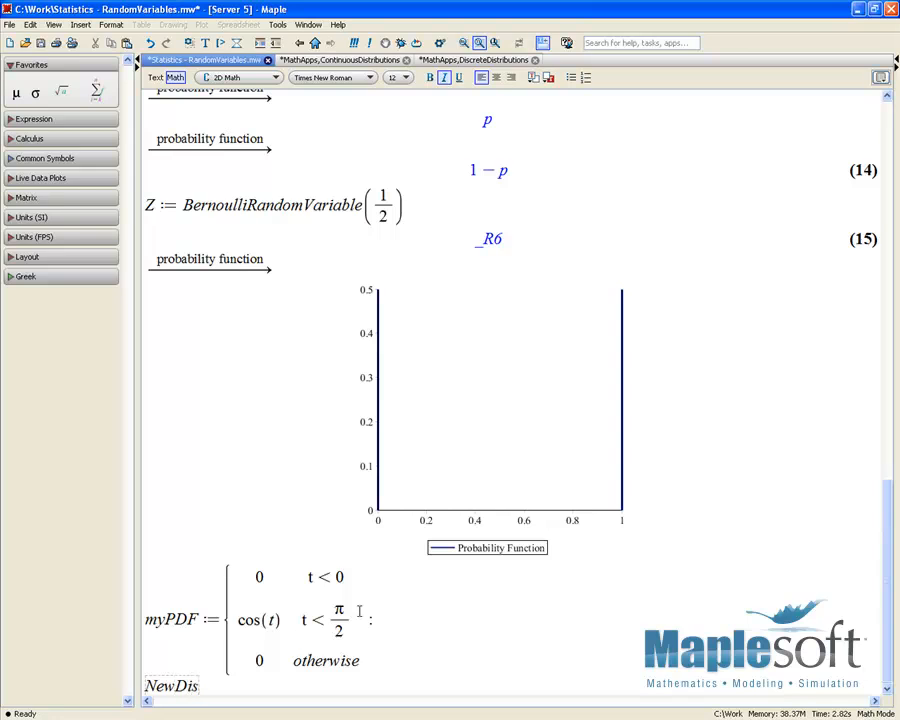
type("tribution := ")
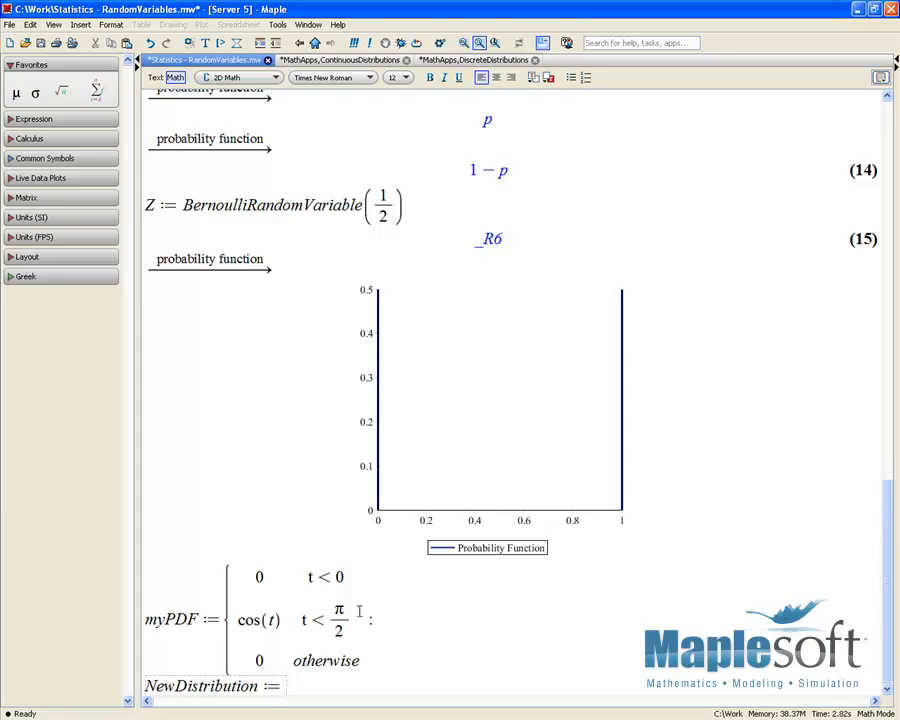
type("Distribution(")
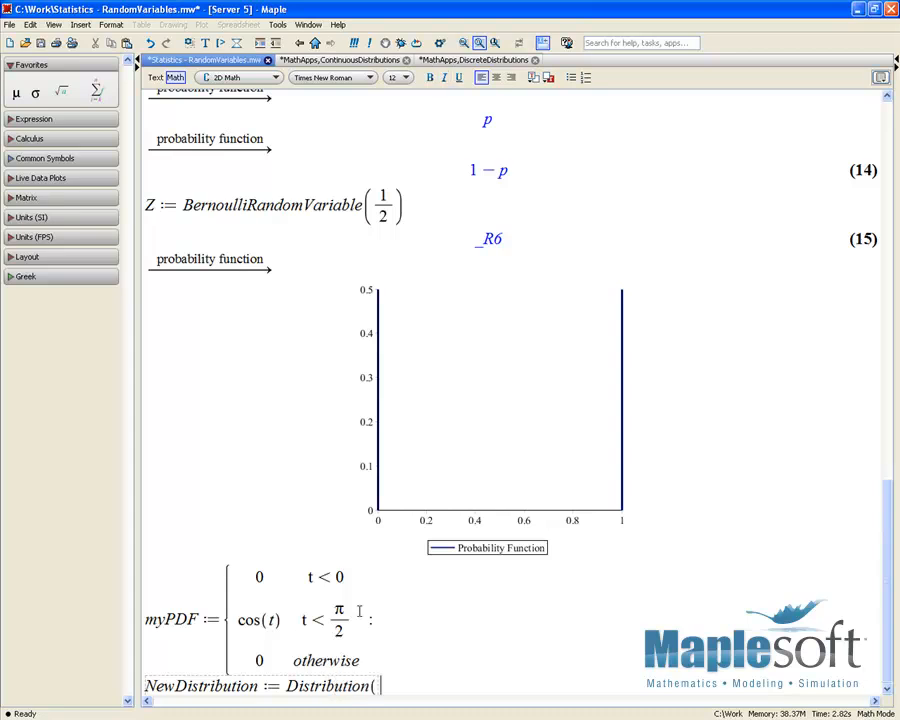
type("PDF ")
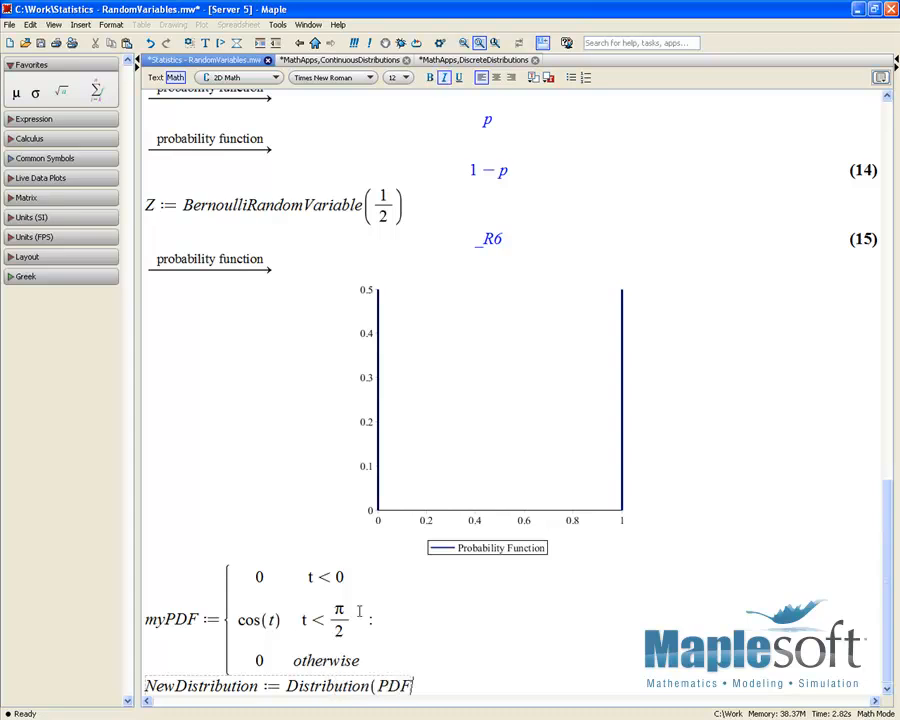
type("= unapply")
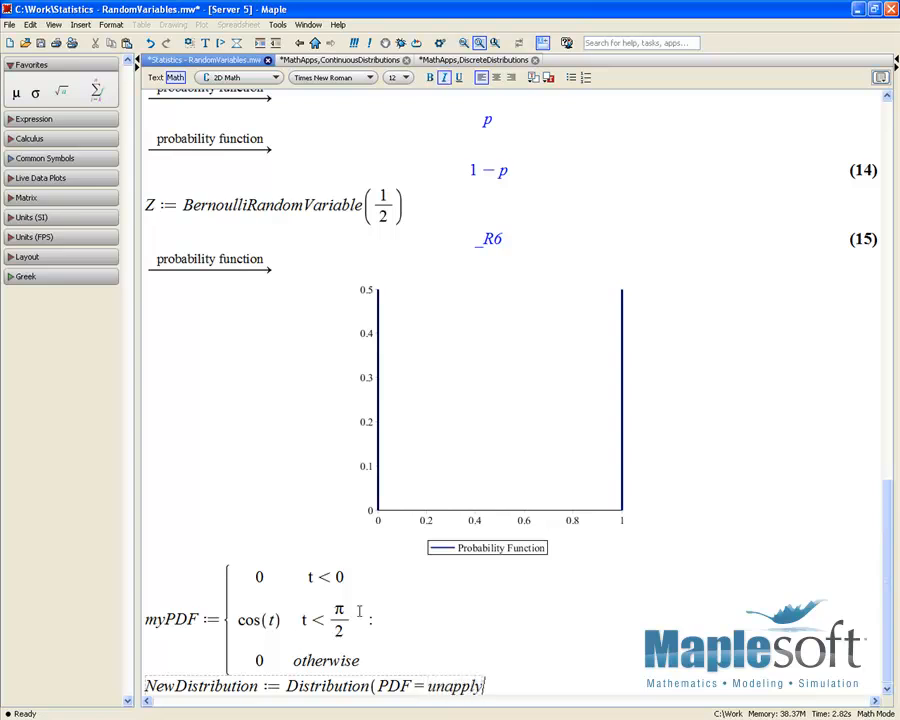
type("(my")
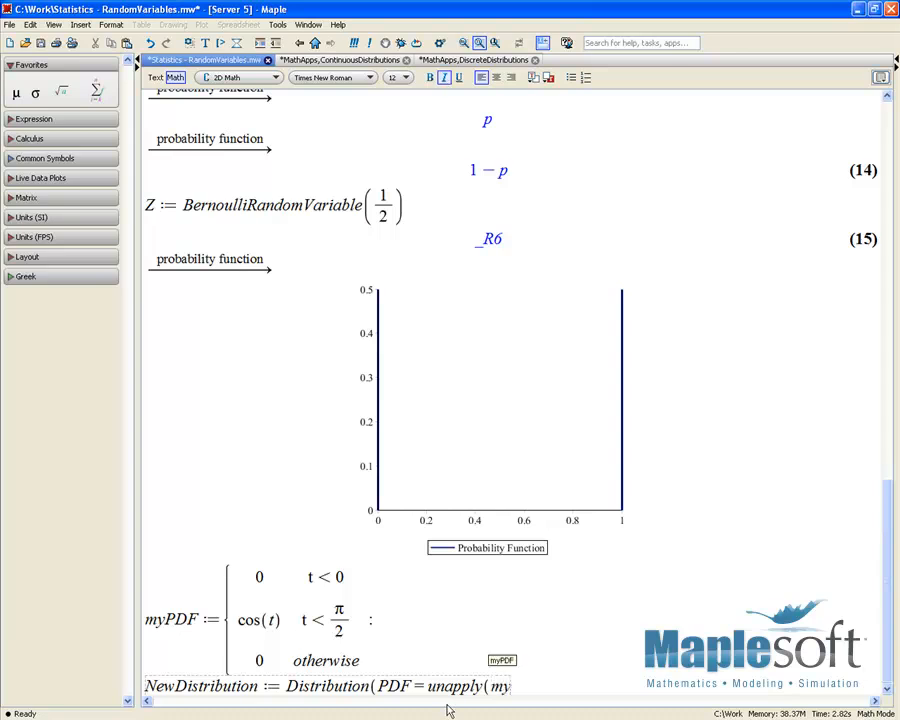
type("PDF")
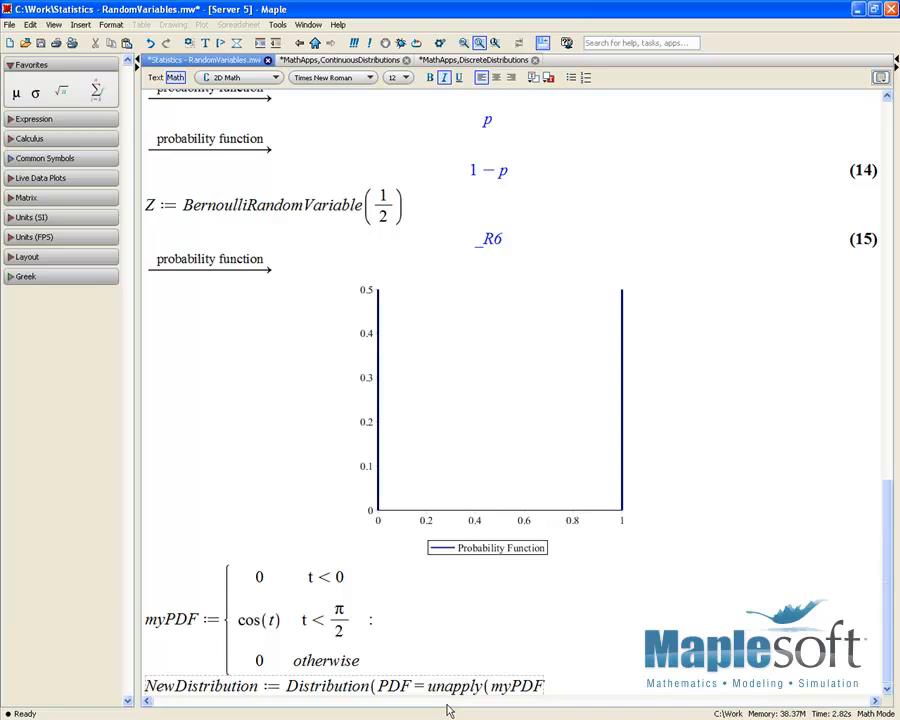
type(", t)) :")
key("Return")
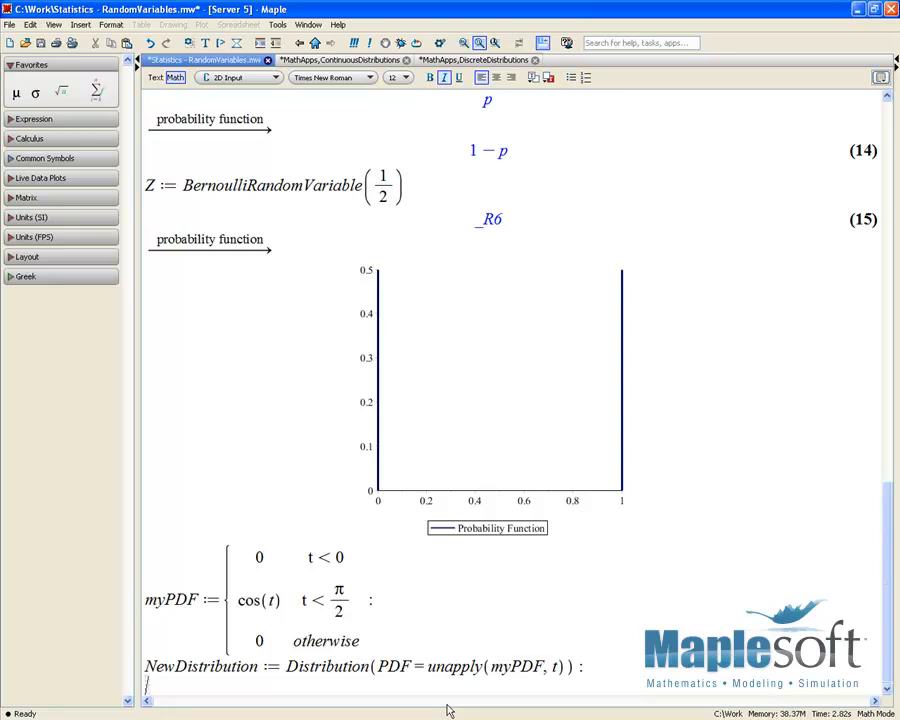
Define the random variable W := RandomVariable(NewDistribution) on the new line and evaluate it
type("W := Ran")
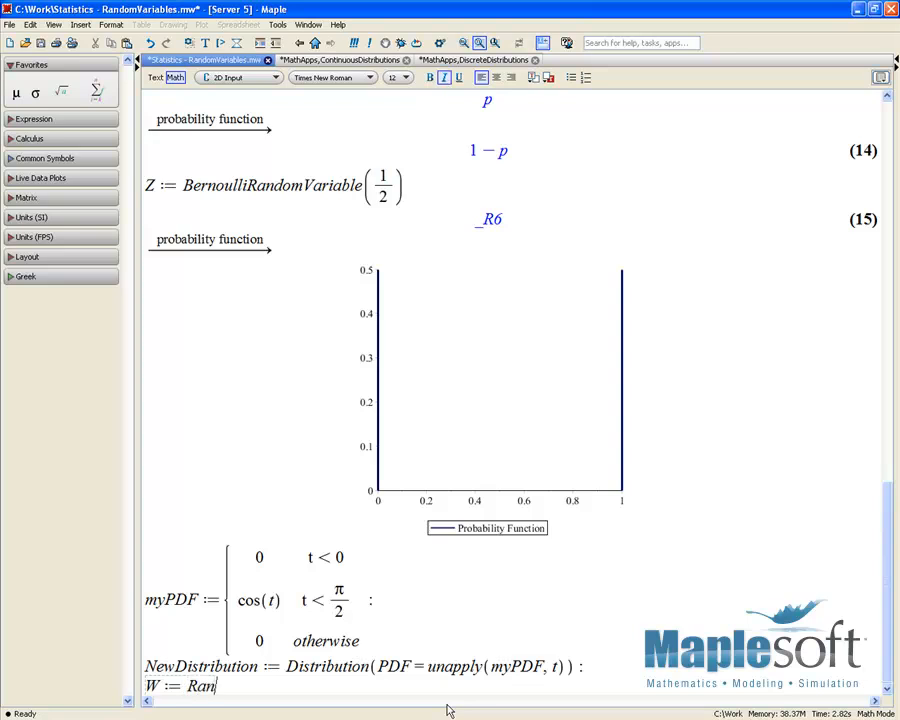
type("domVa")
key("Return")
type("(")
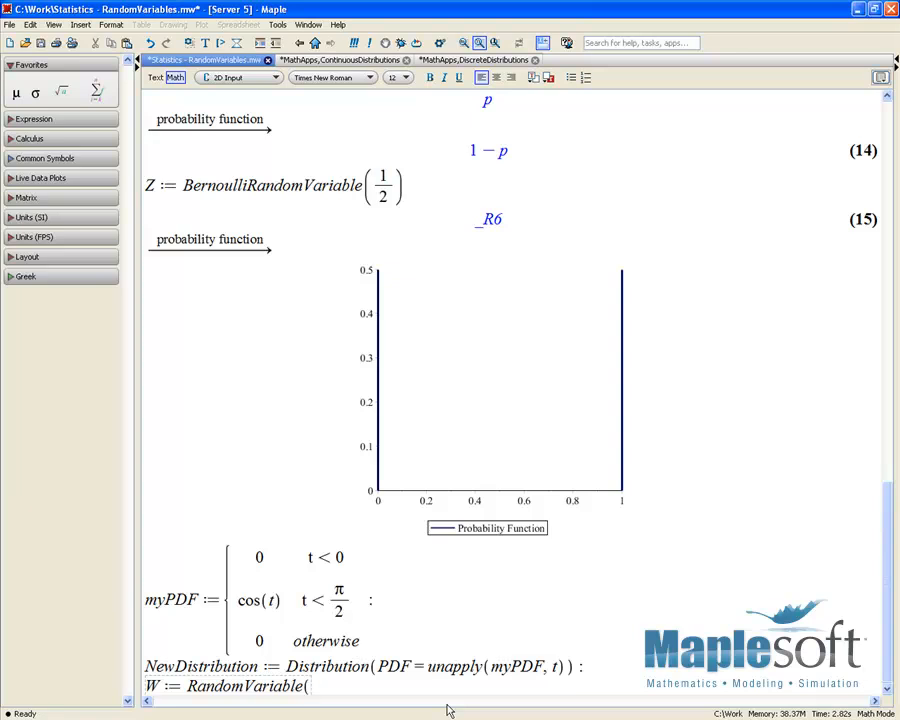
type("NewD")
key("Return")
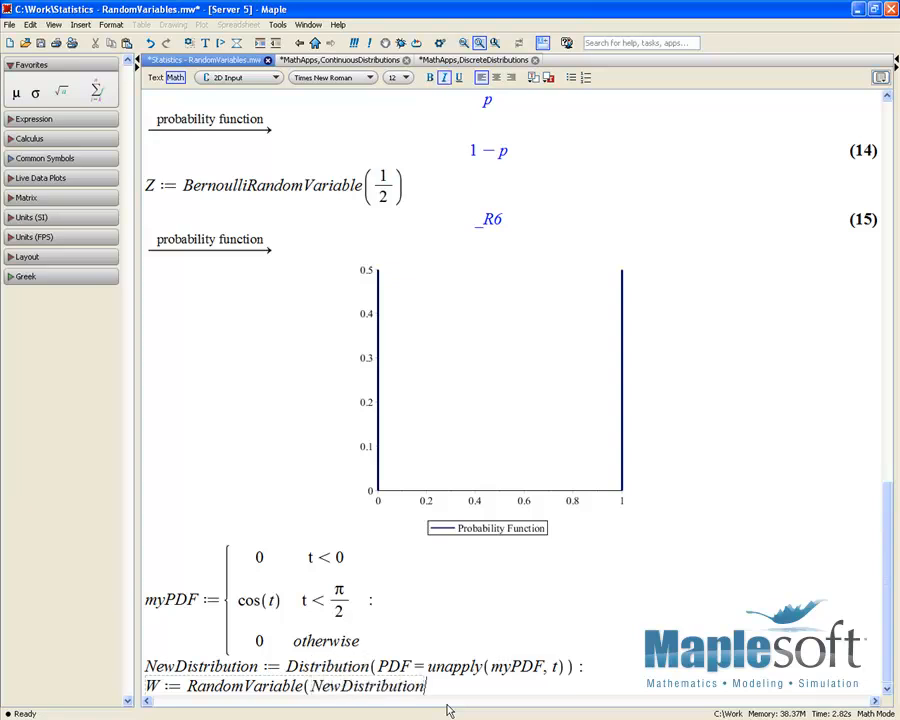
type(")")
key("Return")
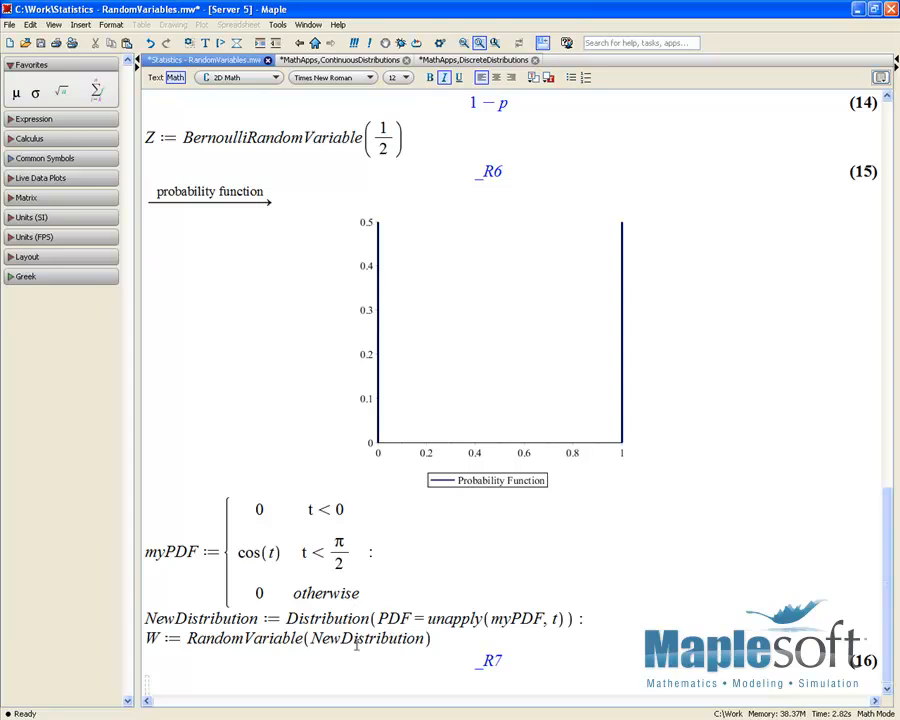
Compute the mean of the custom random variable W from its output with the Student Statistics quantities
right_click(494, 660)
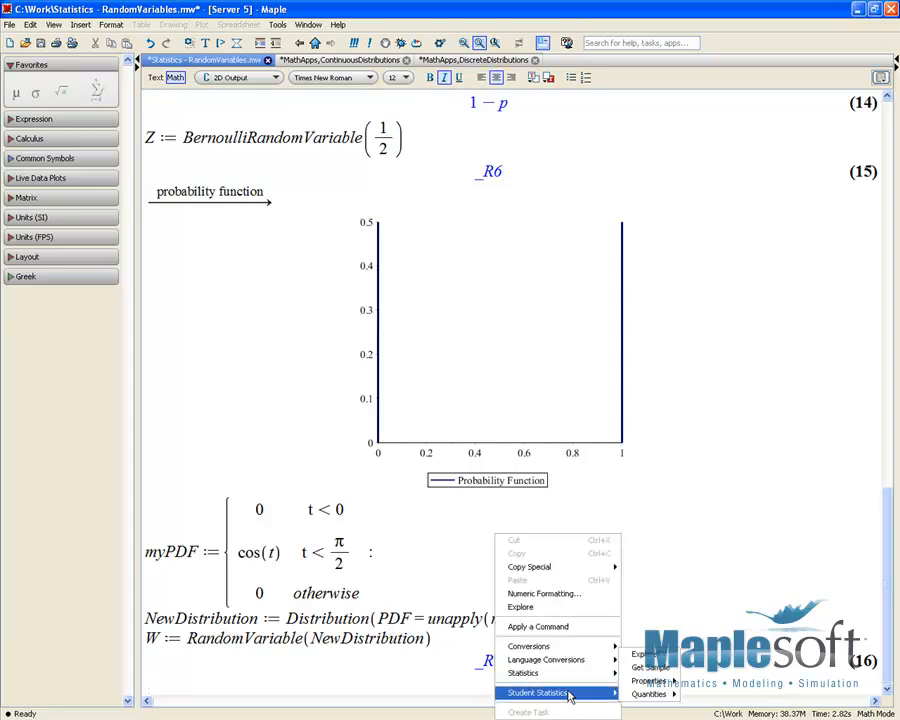
mouse_move(560, 673)
mouse_move(600, 692)
mouse_move(648, 694)
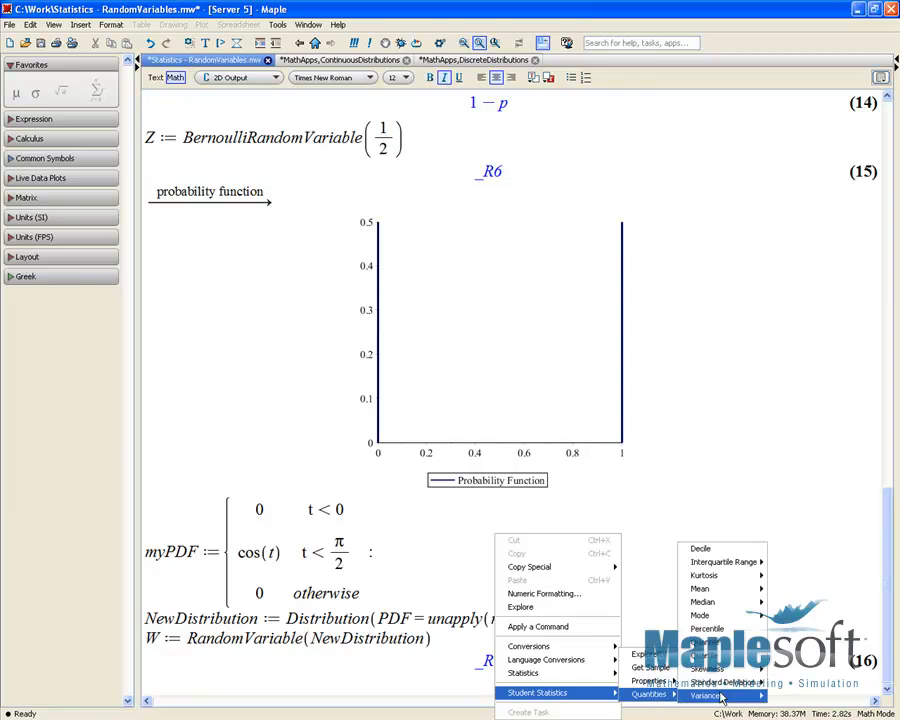
mouse_move(708, 588)
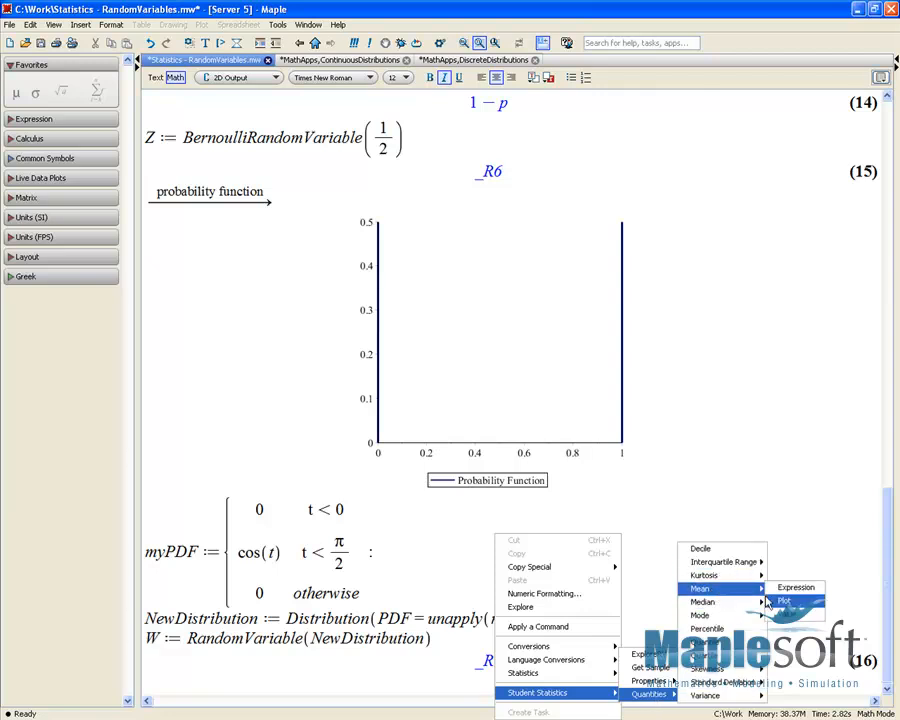
left_click(740, 600)
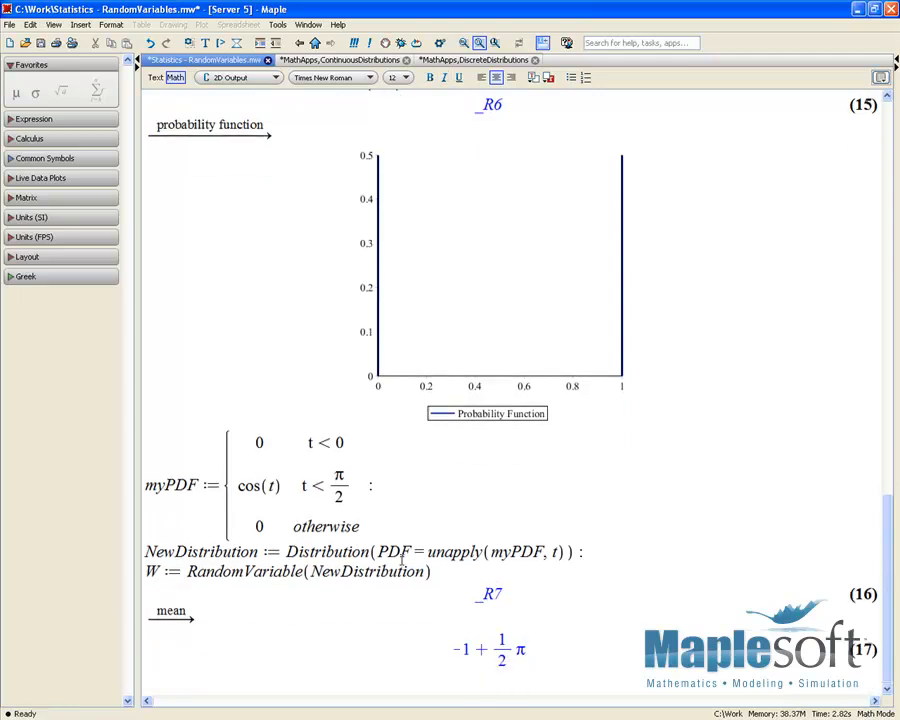
Compute the variance of W from the output of its definition with the Student Statistics quantities
right_click(495, 595)
mouse_move(555, 693)
mouse_move(648, 695)
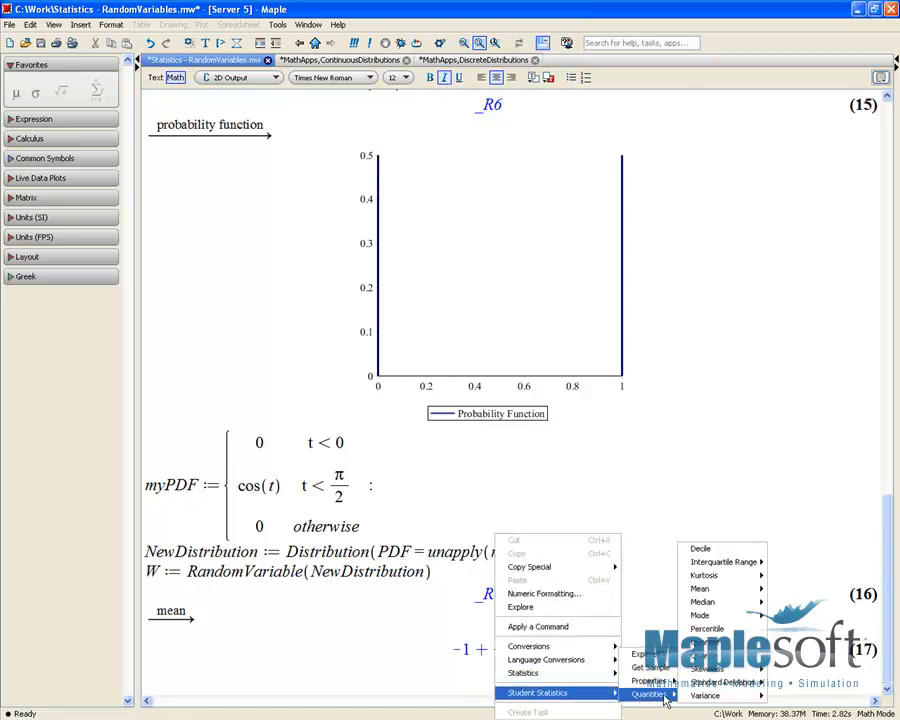
mouse_move(720, 700)
left_click(787, 706)
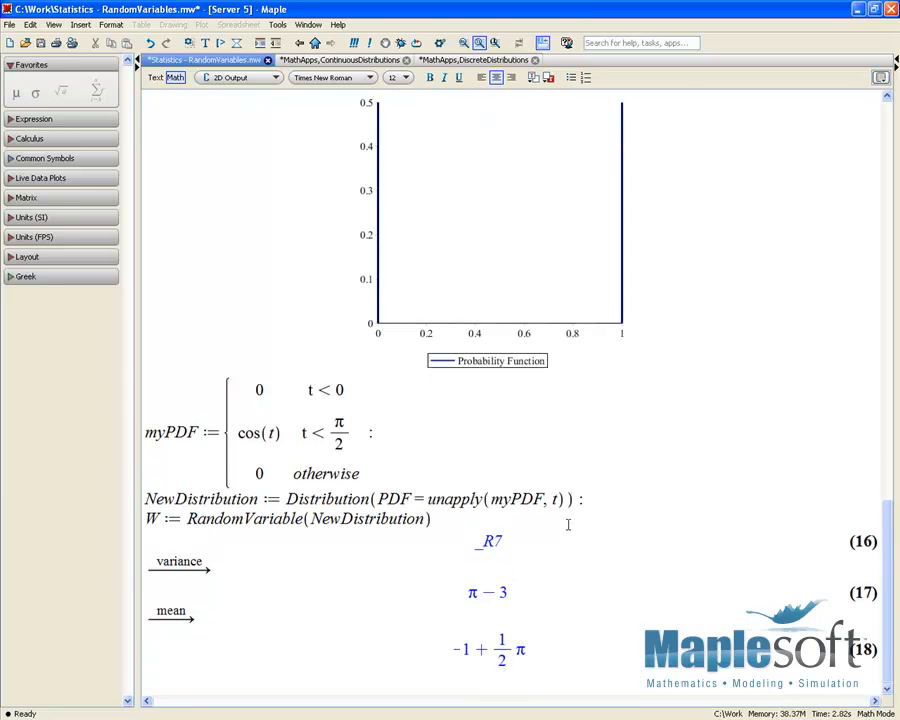
Compute the cumulative distribution function of W at x with the output set to value
right_click(487, 536)
mouse_move(573, 692)
mouse_move(645, 681)
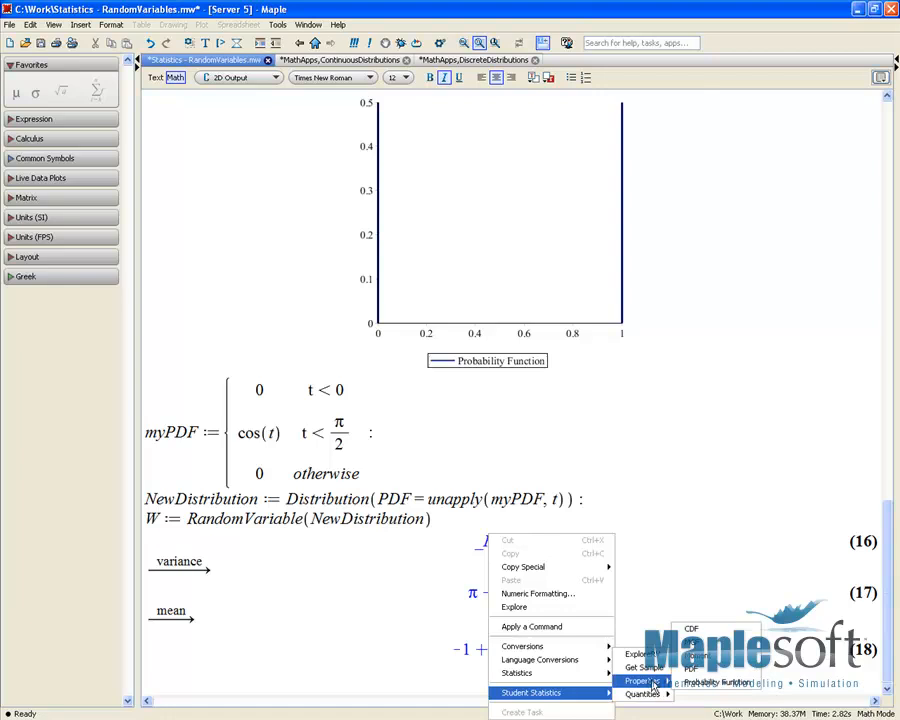
left_click(690, 631)
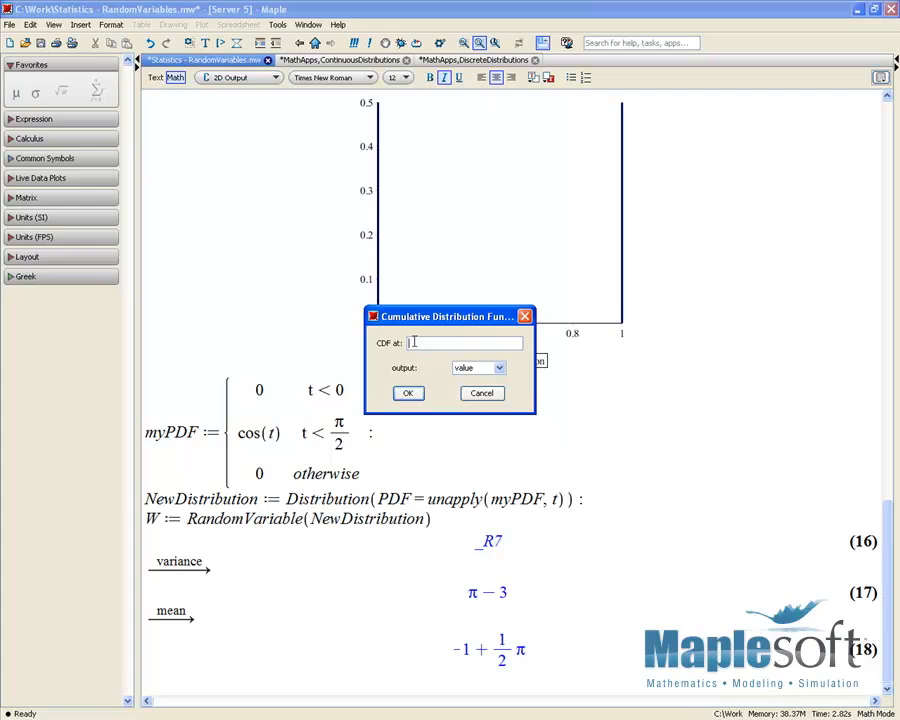
left_click(407, 393)
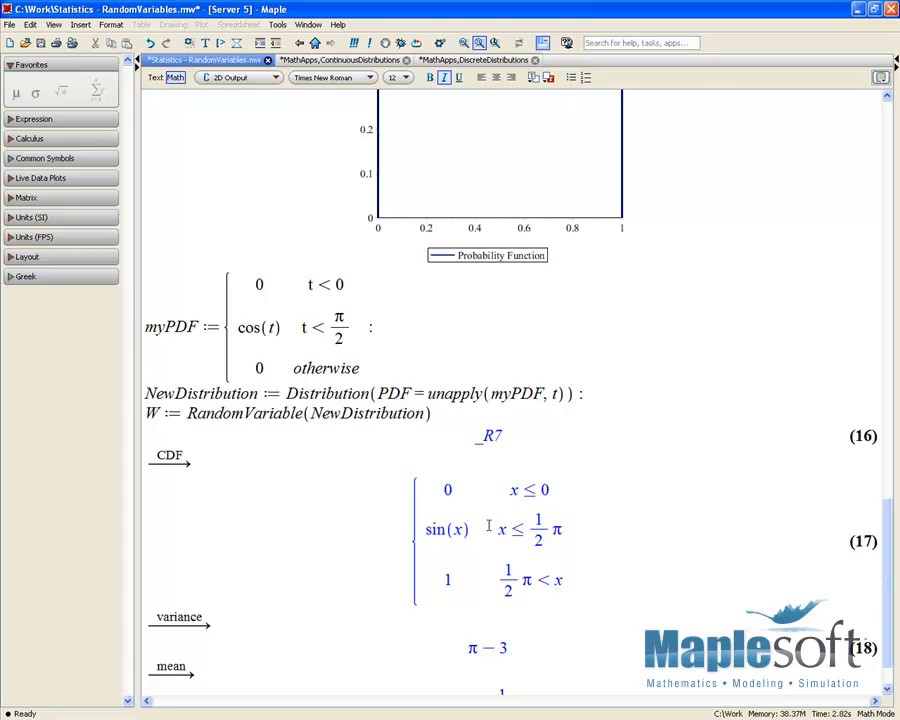
Enter W on a new line below the mean result and evaluate it
scroll(475, 450, "down", 1)
left_click(242, 681)
type("W")
key("Return")
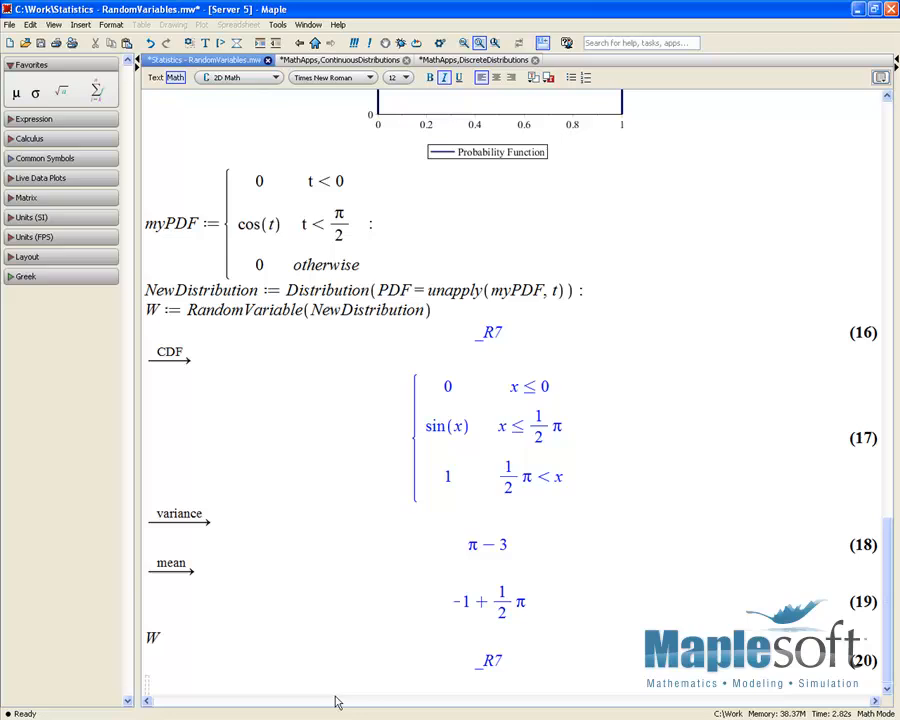
Generate a random sample of size 1000 from the newly evaluated W with Student Statistics
right_click(486, 660)
mouse_move(532, 697)
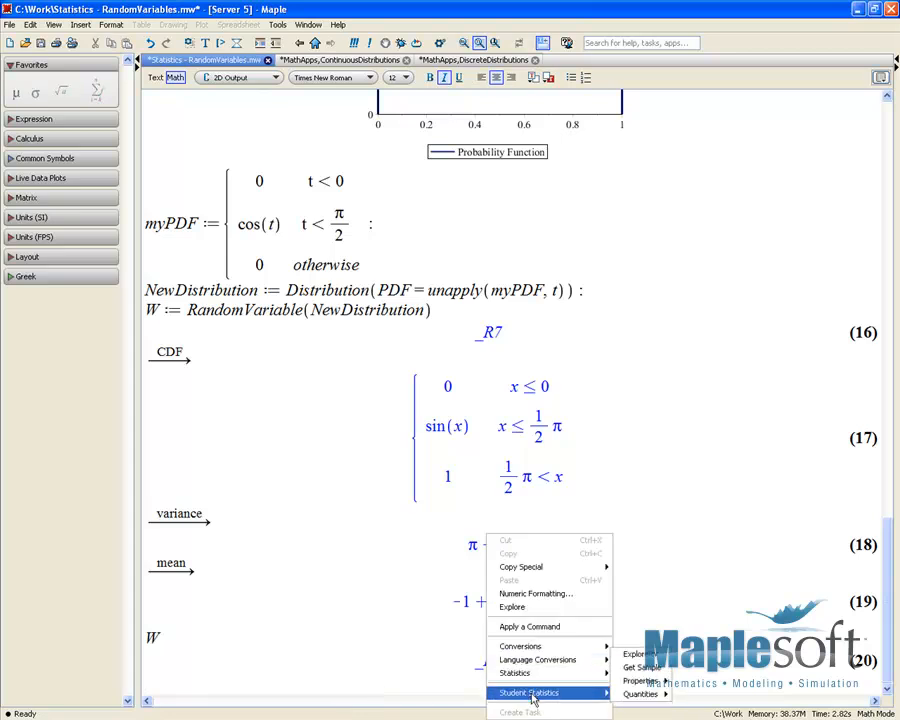
left_click(643, 663)
type("1000")
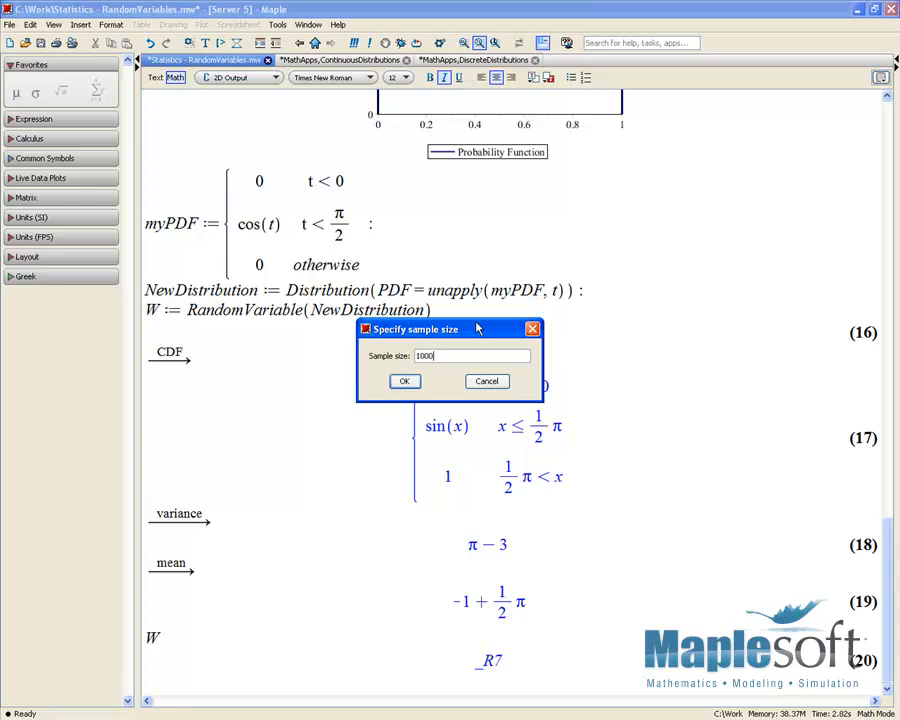
left_click(404, 381)
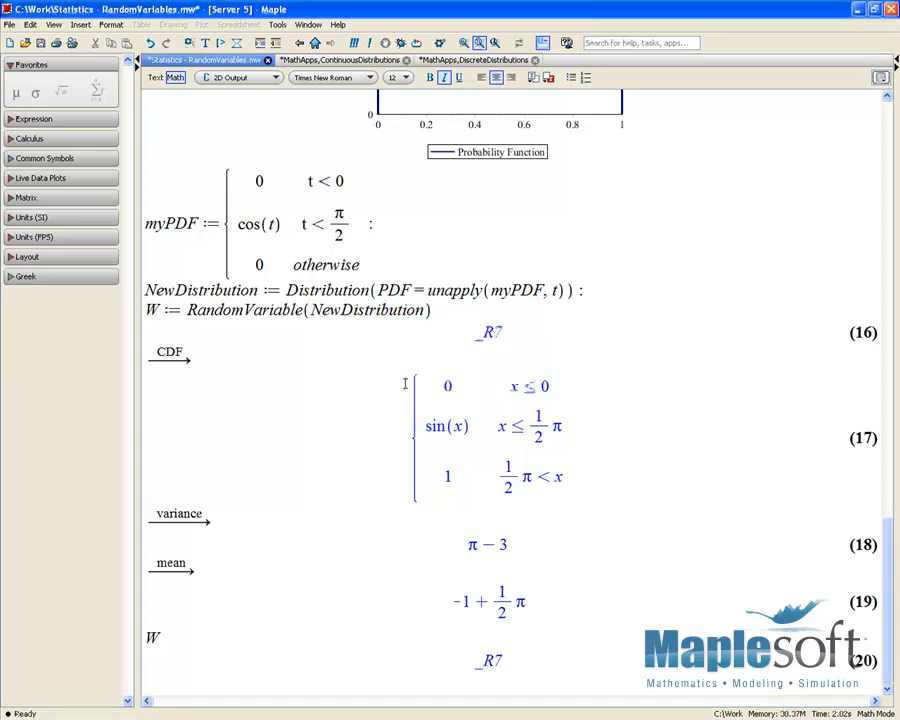
Compute a data summary of the 1000-element sample vector with the Student Statistics quantities
scroll(403, 383, "down", 1)
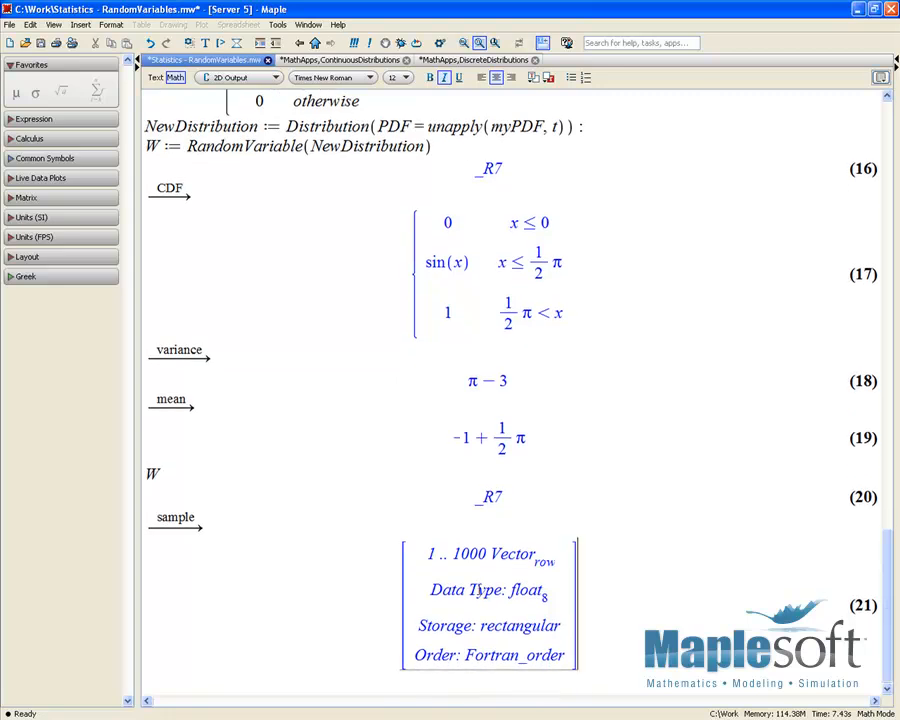
right_click(496, 530)
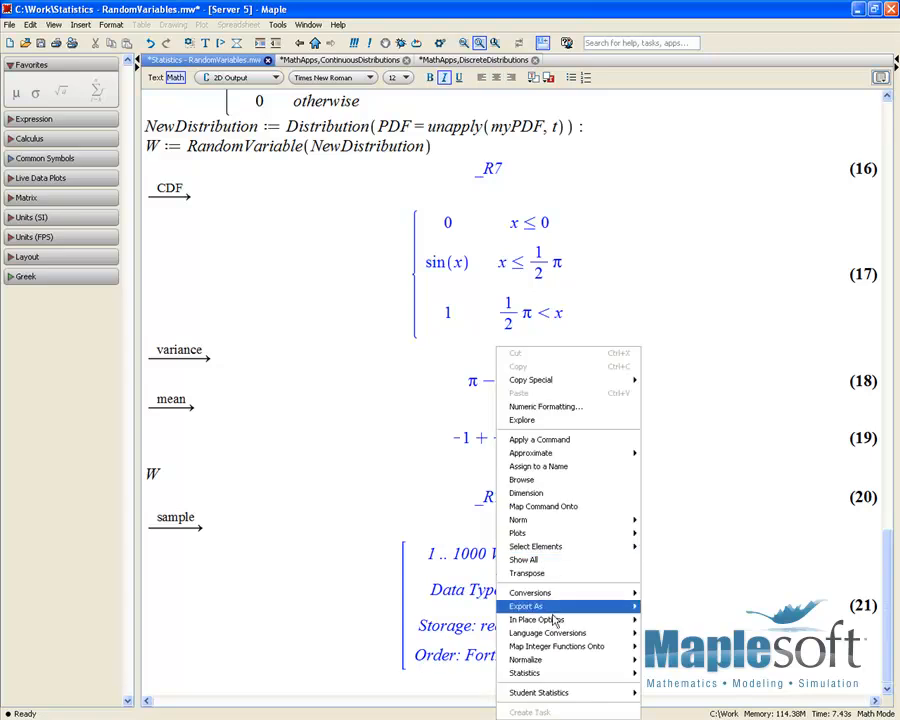
mouse_move(555, 693)
mouse_move(680, 703)
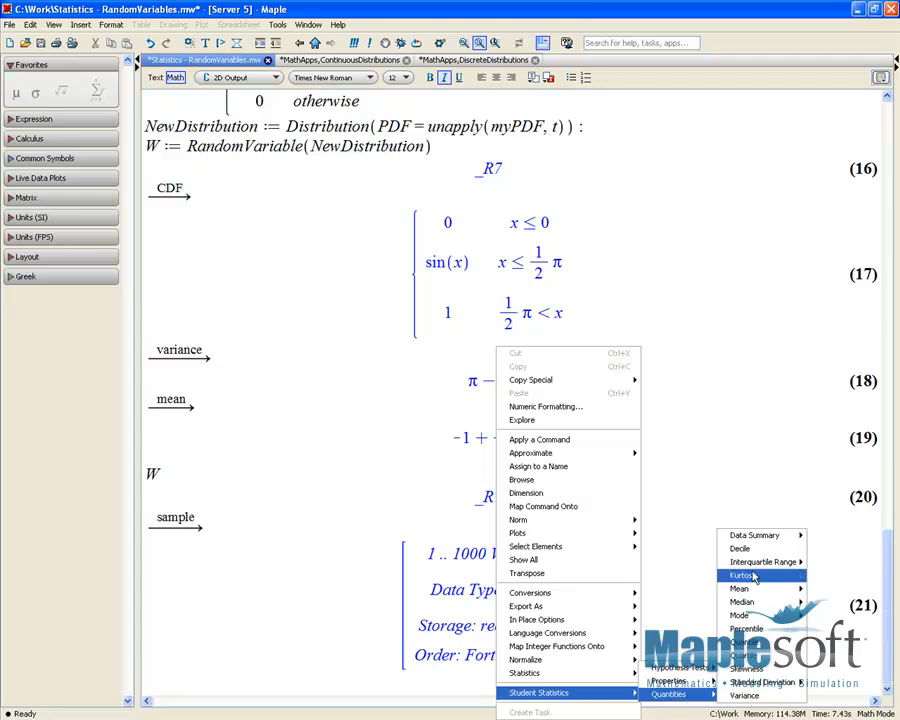
mouse_move(754, 542)
left_click(824, 535)
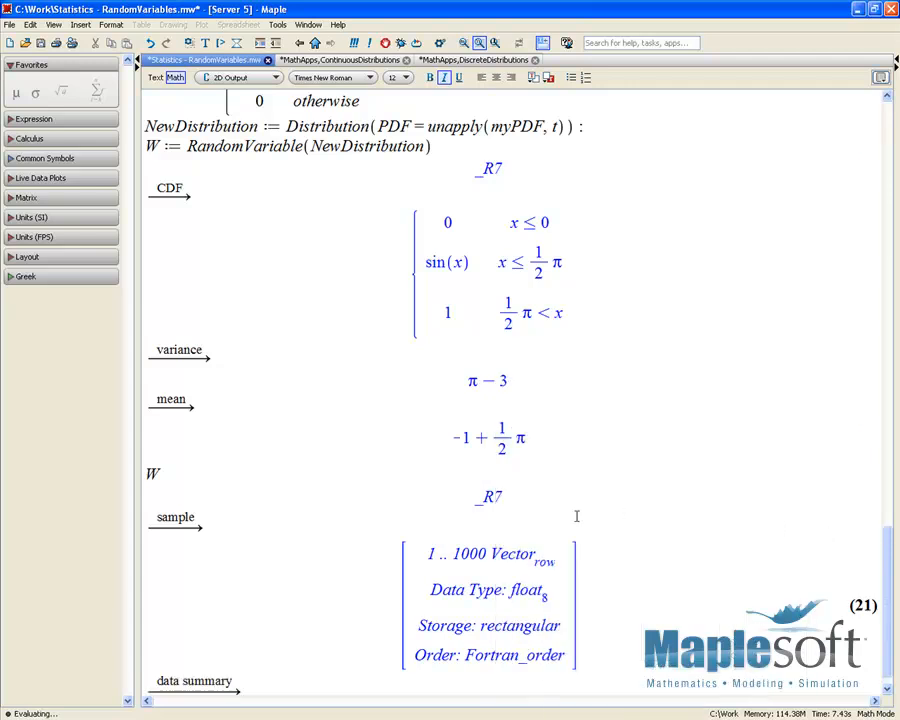